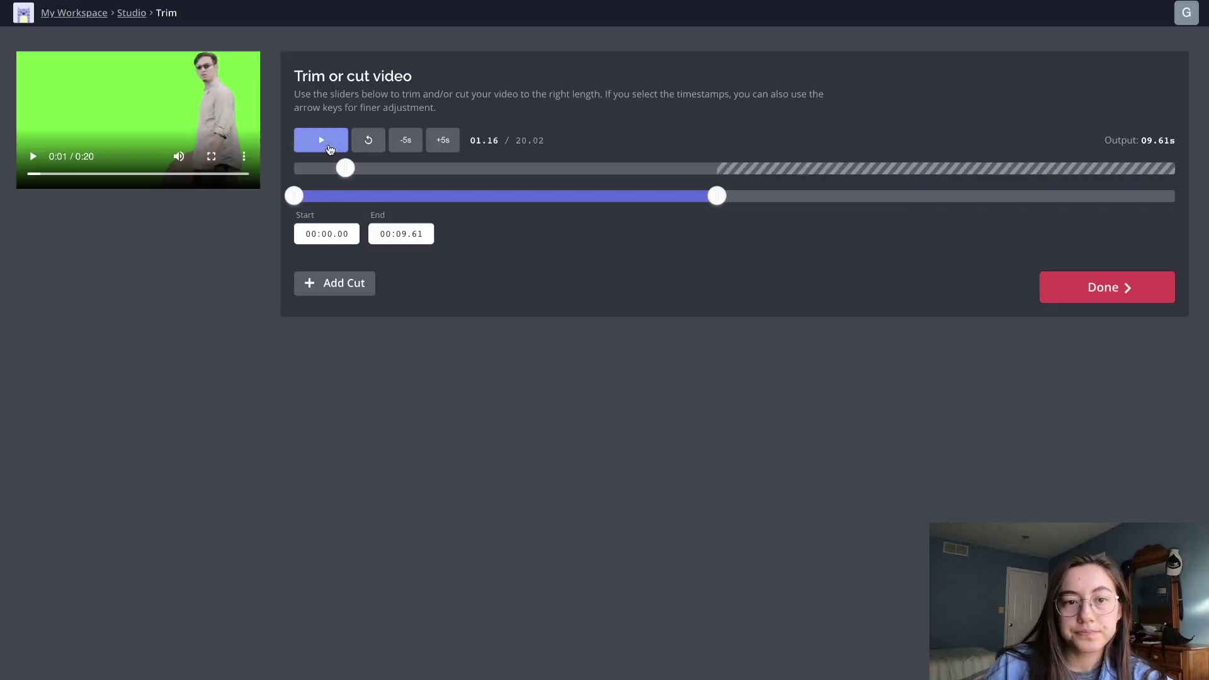
Confirm the 9.61-second trim and apply a Green Chroma Key to the clip.
click(1070, 287)
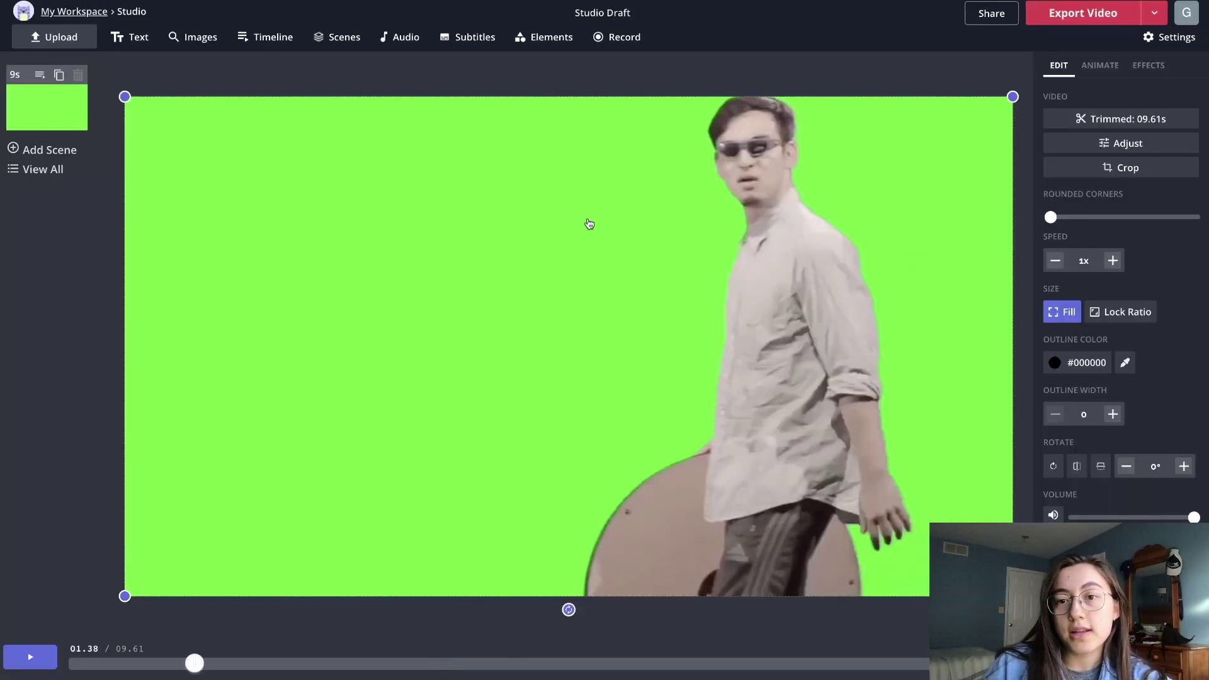
click(1148, 65)
click(1073, 147)
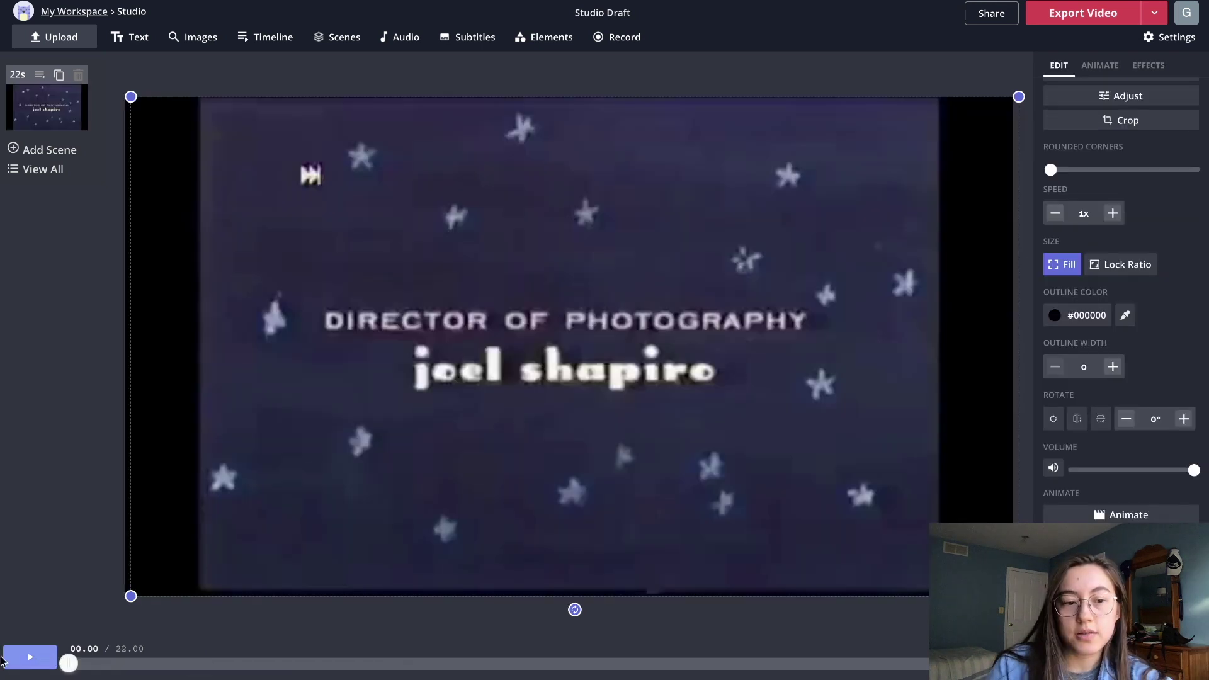
click(16, 658)
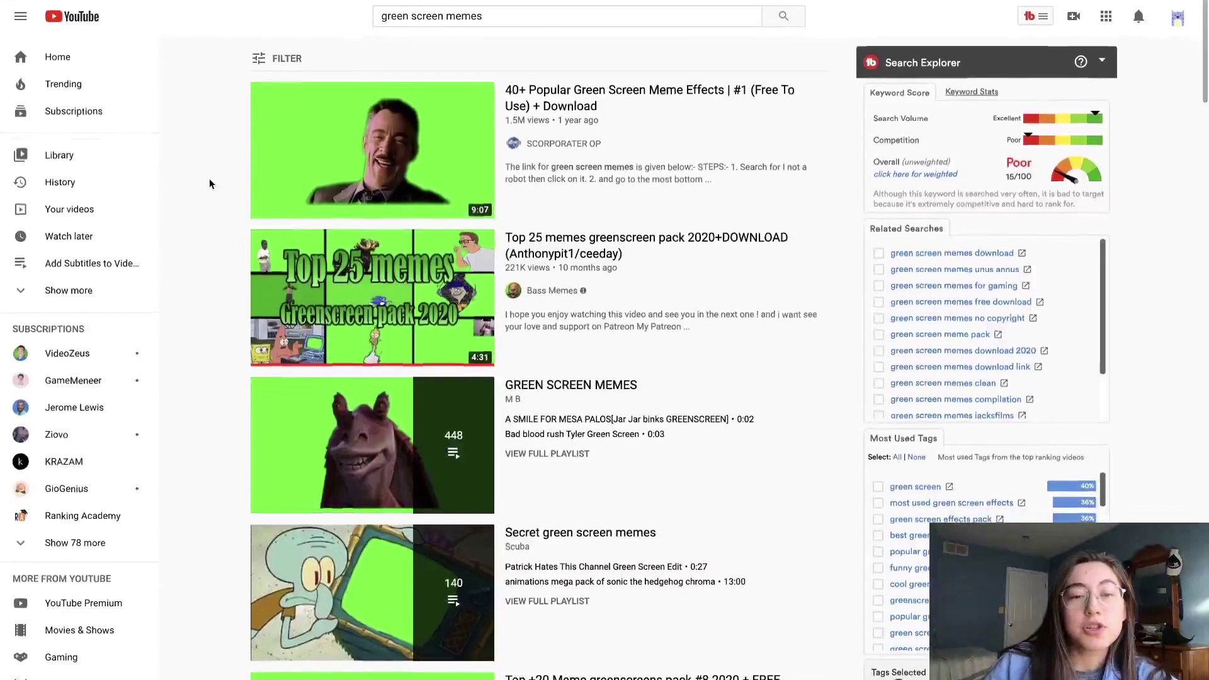
scroll(209, 179, down, 8)
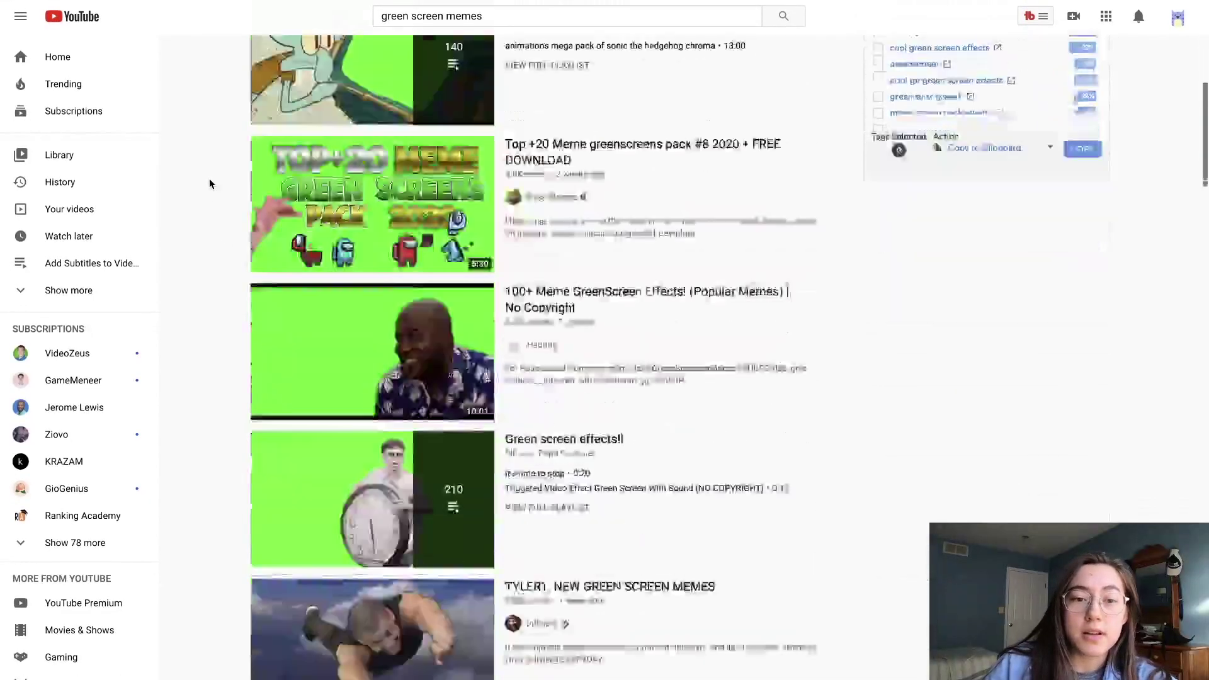
scroll(209, 179, down, 20)
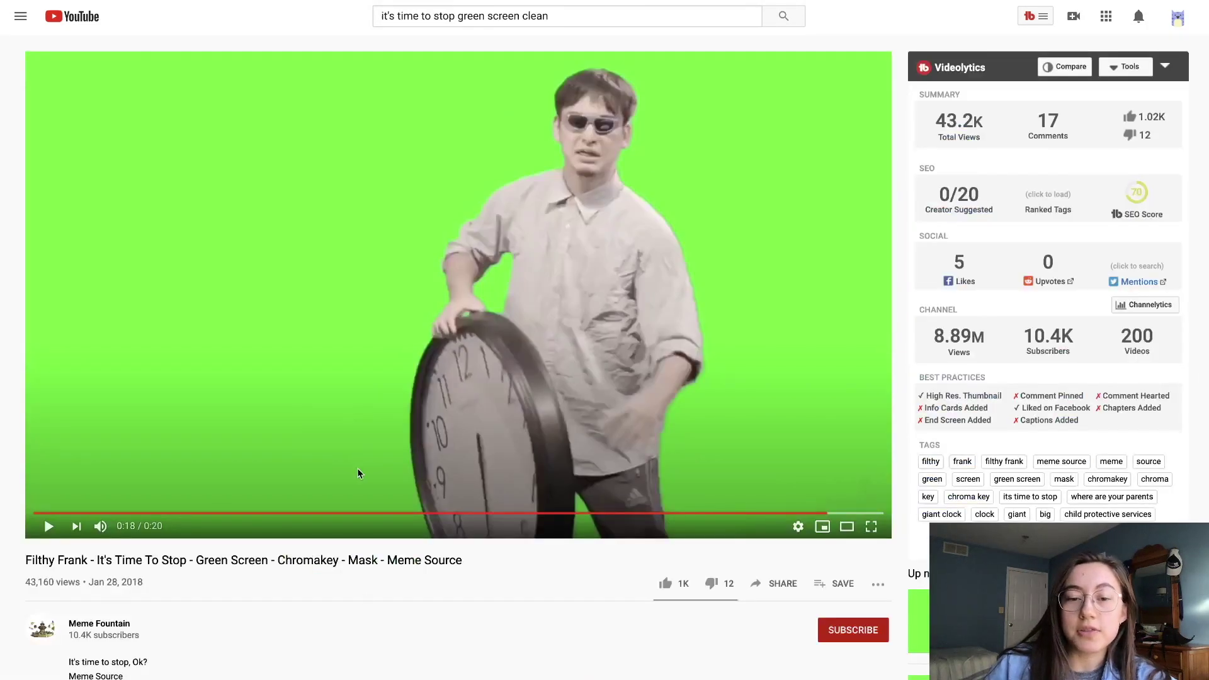
scroll(363, 595, down, 1)
scroll(362, 595, up, 1)
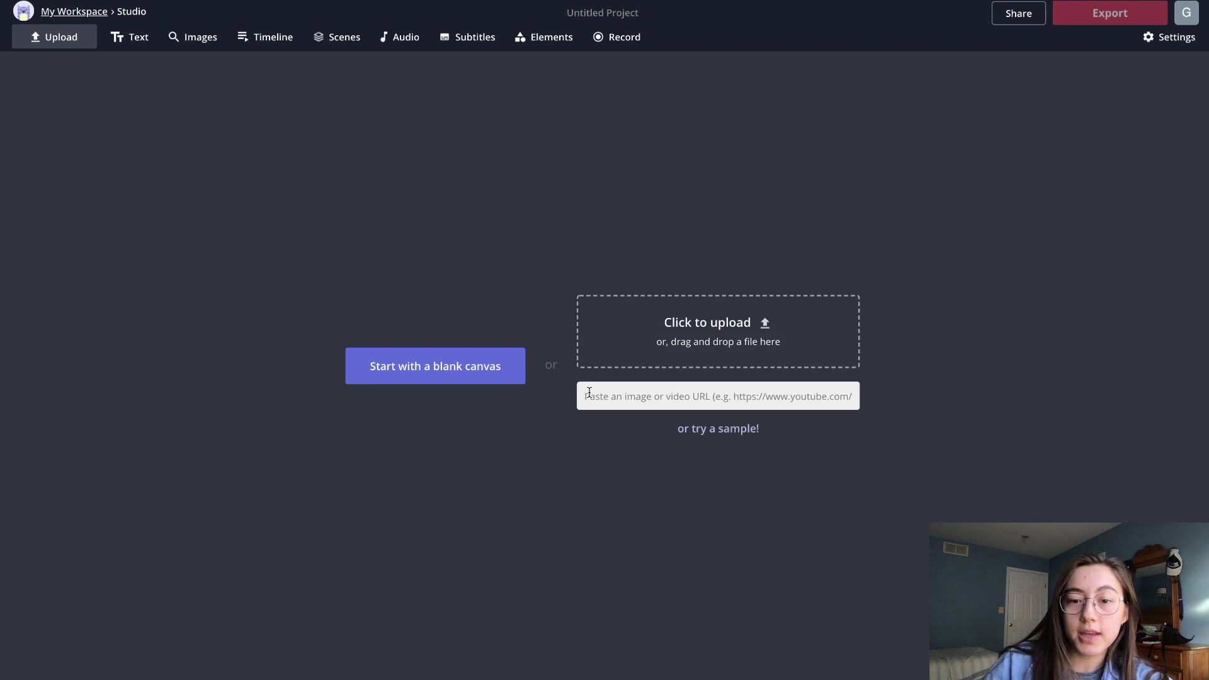
Paste the clock-man clip's YouTube URL and scrub its preview to about 4 seconds.
key(ctrl+v)
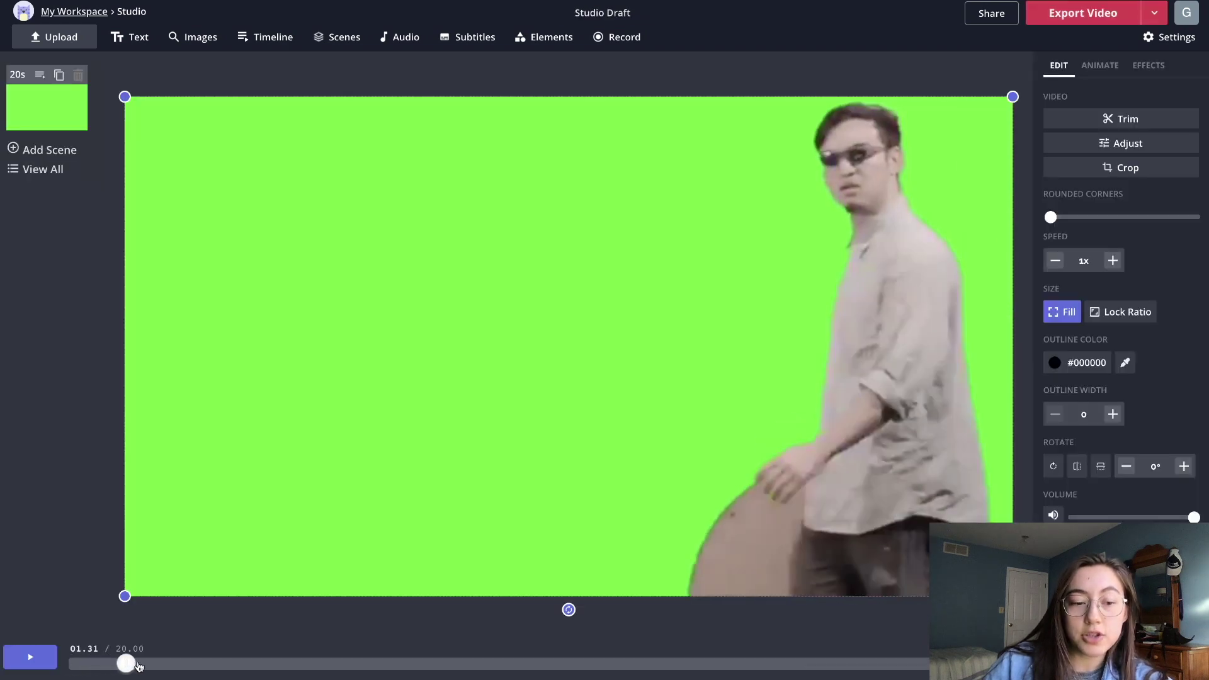
click(178, 662)
drag(181, 664, 383, 652)
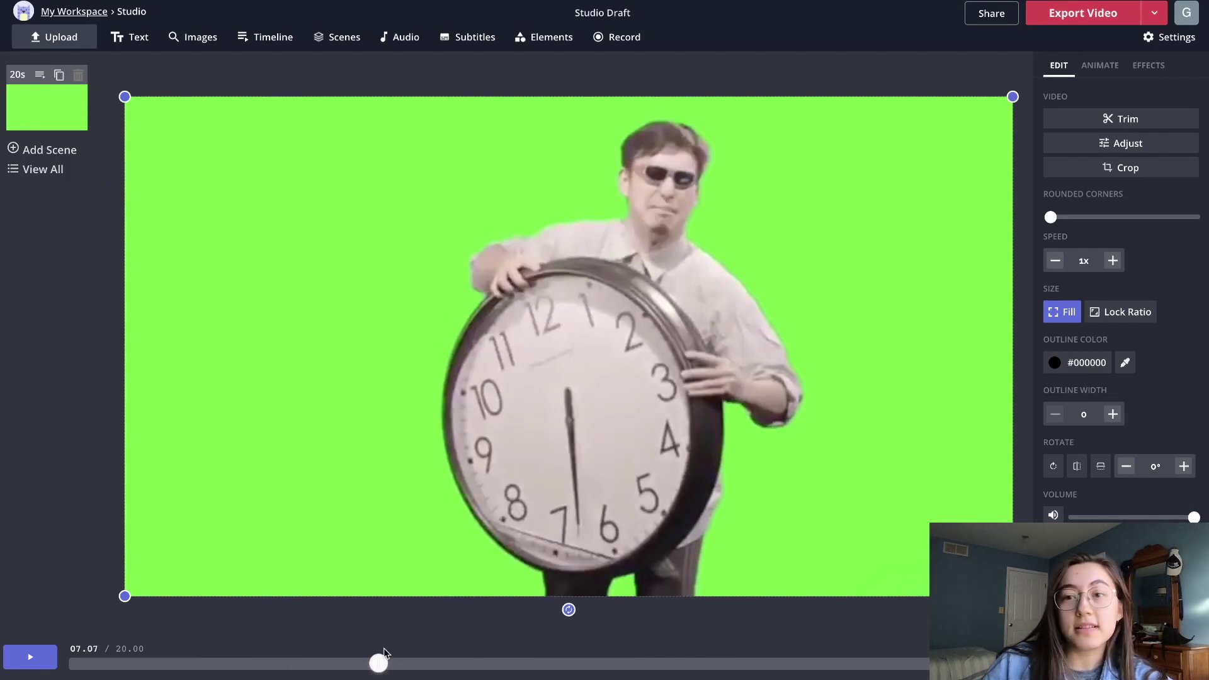
drag(384, 648, 246, 664)
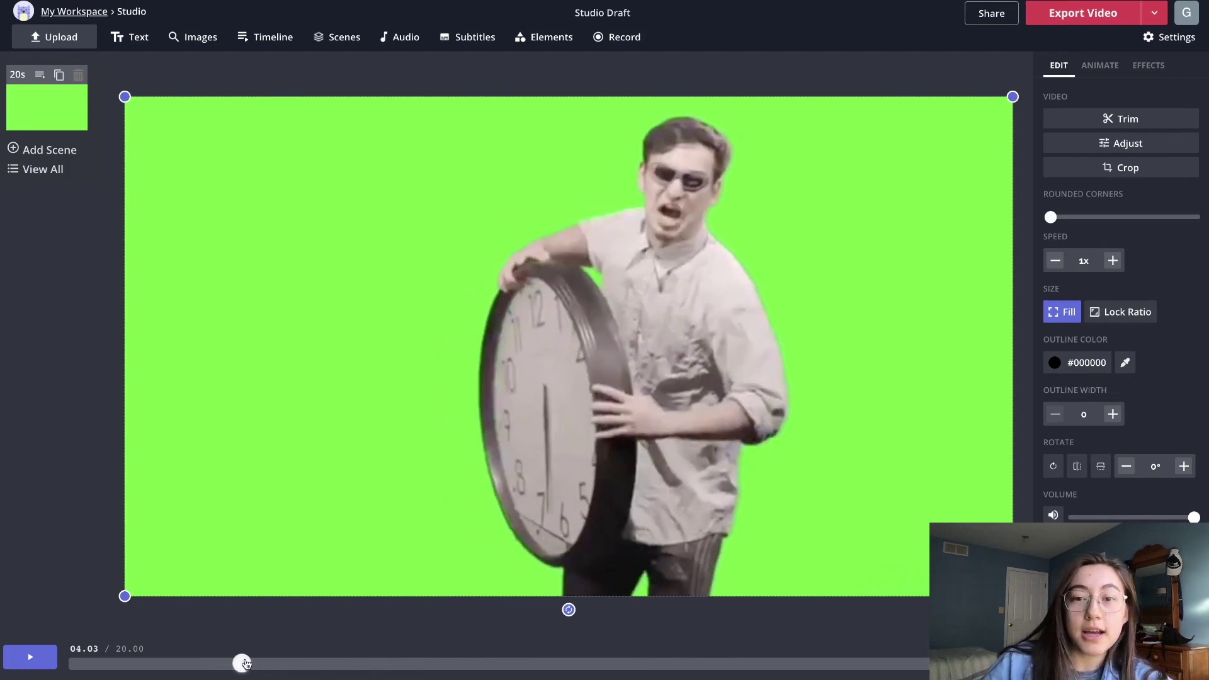
mouse_move(242, 662)
mouse_down()
mouse_move(308, 659)
mouse_move(249, 652)
mouse_up()
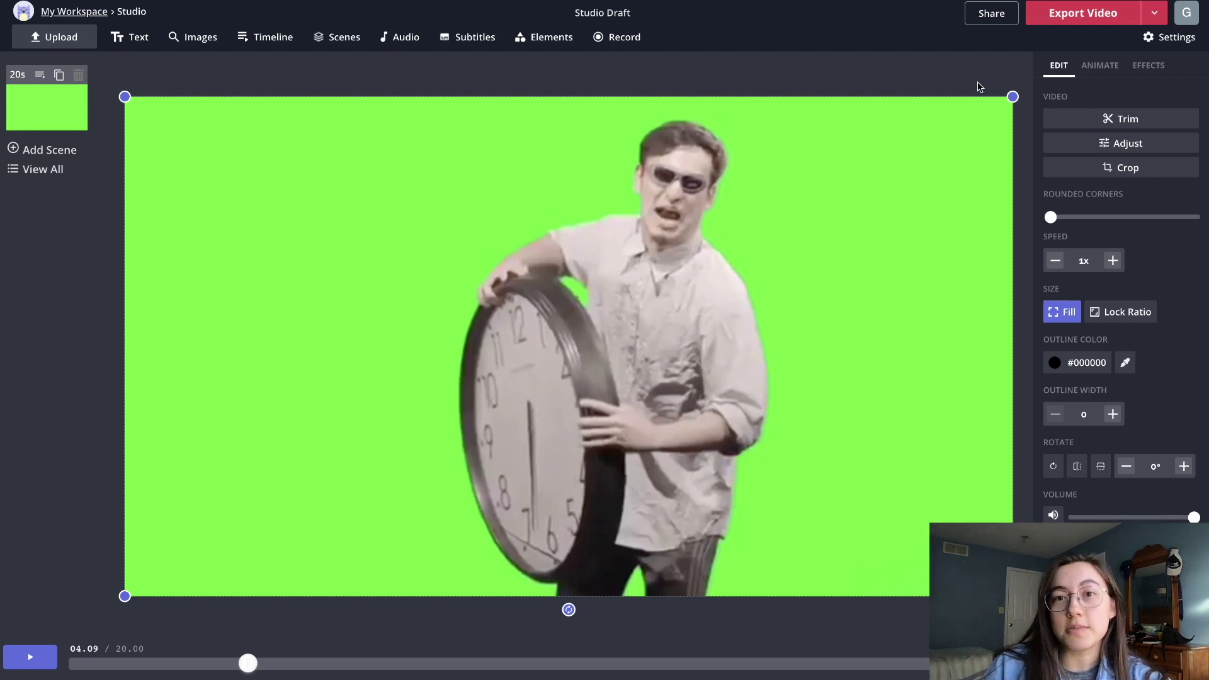
click(1074, 126)
Drag the clip's end back to 00:09.61 and confirm the trim.
drag(1175, 197, 717, 202)
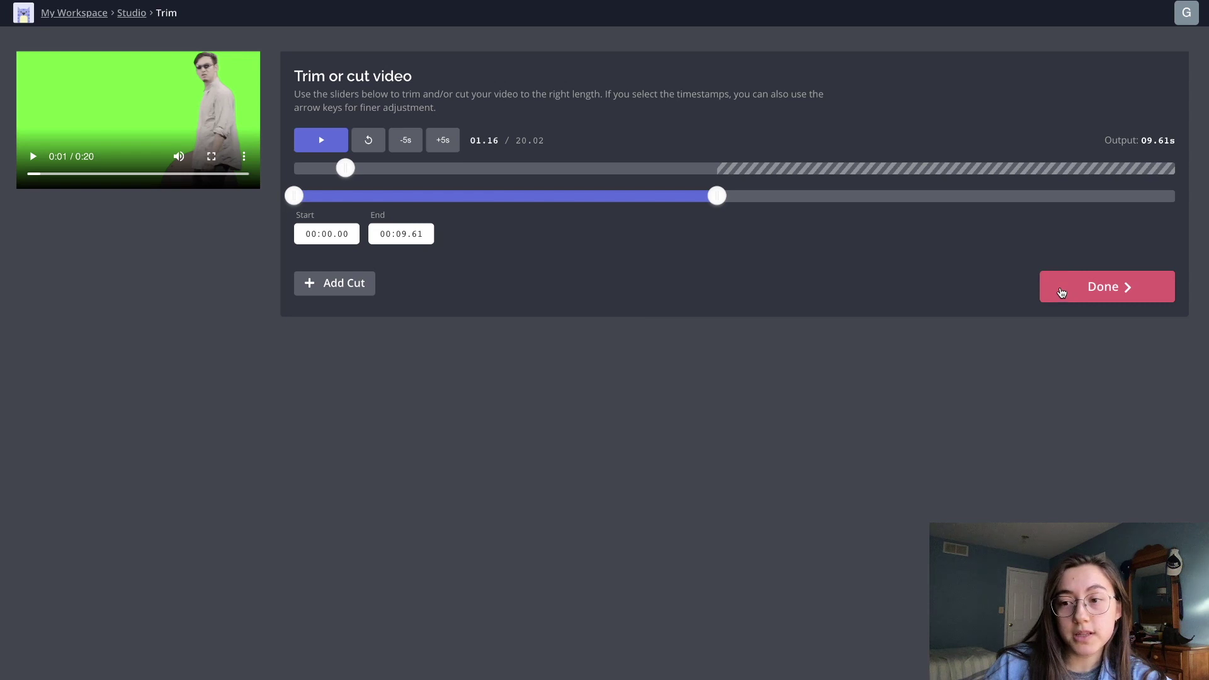
click(1064, 292)
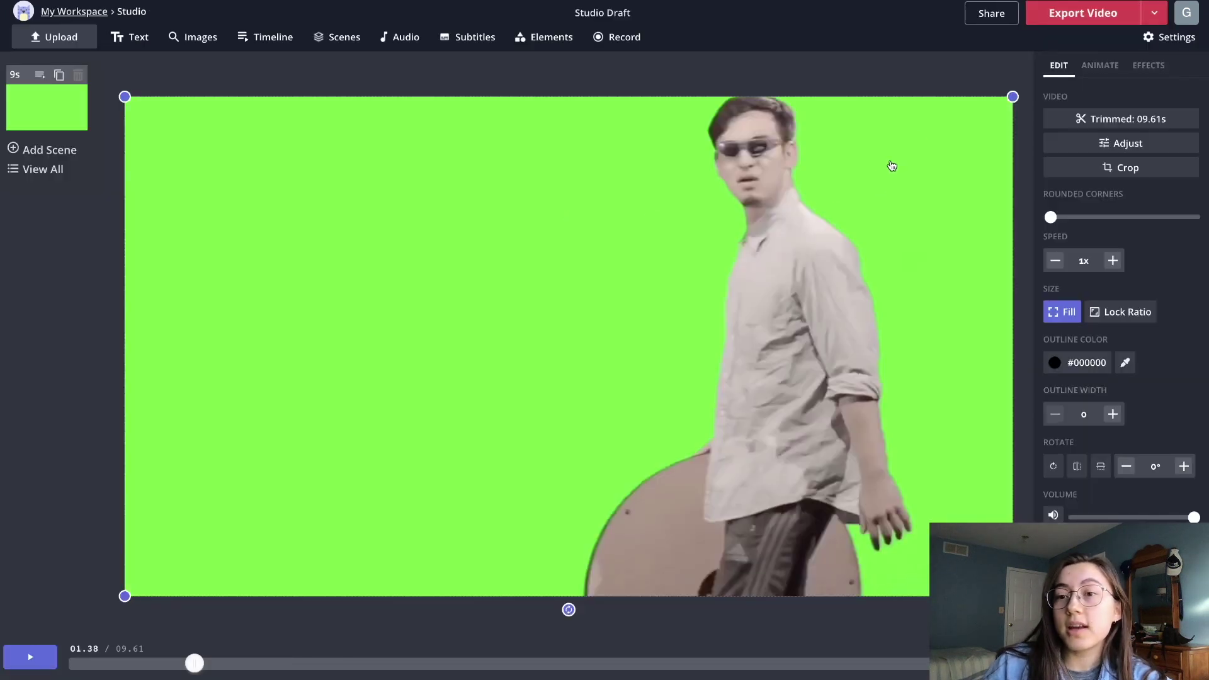
Apply Chroma Key, test Key to Color, then use Green at about two-thirds threshold.
click(1149, 67)
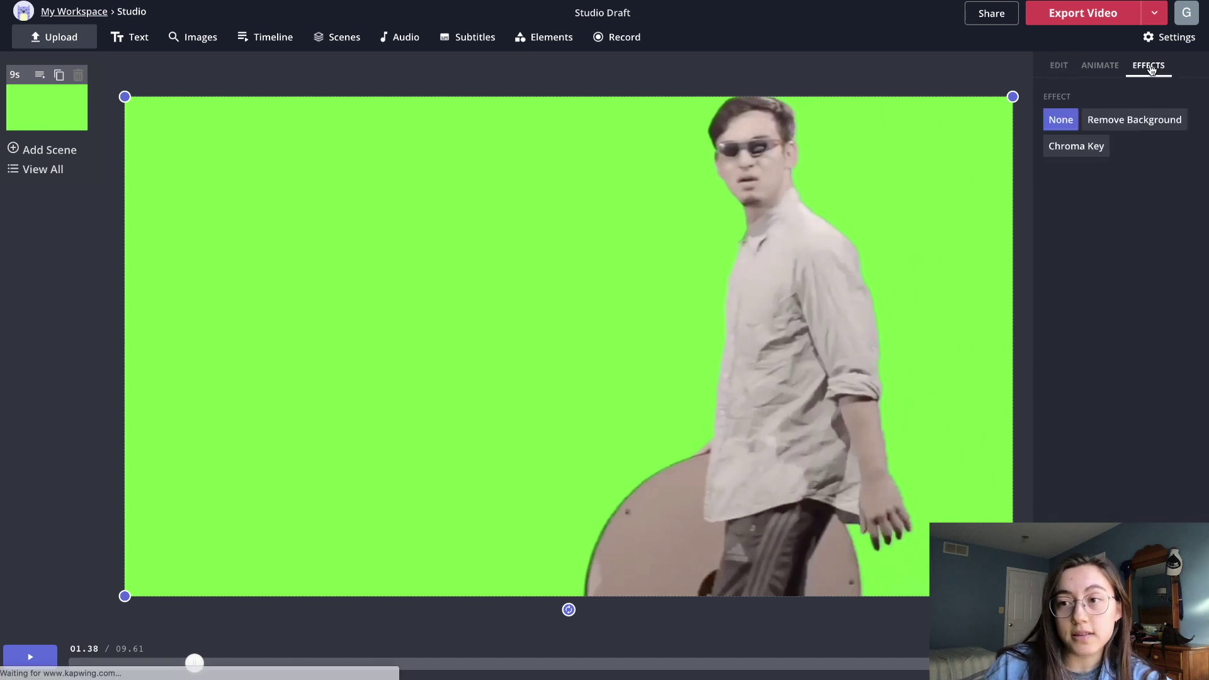
click(1084, 156)
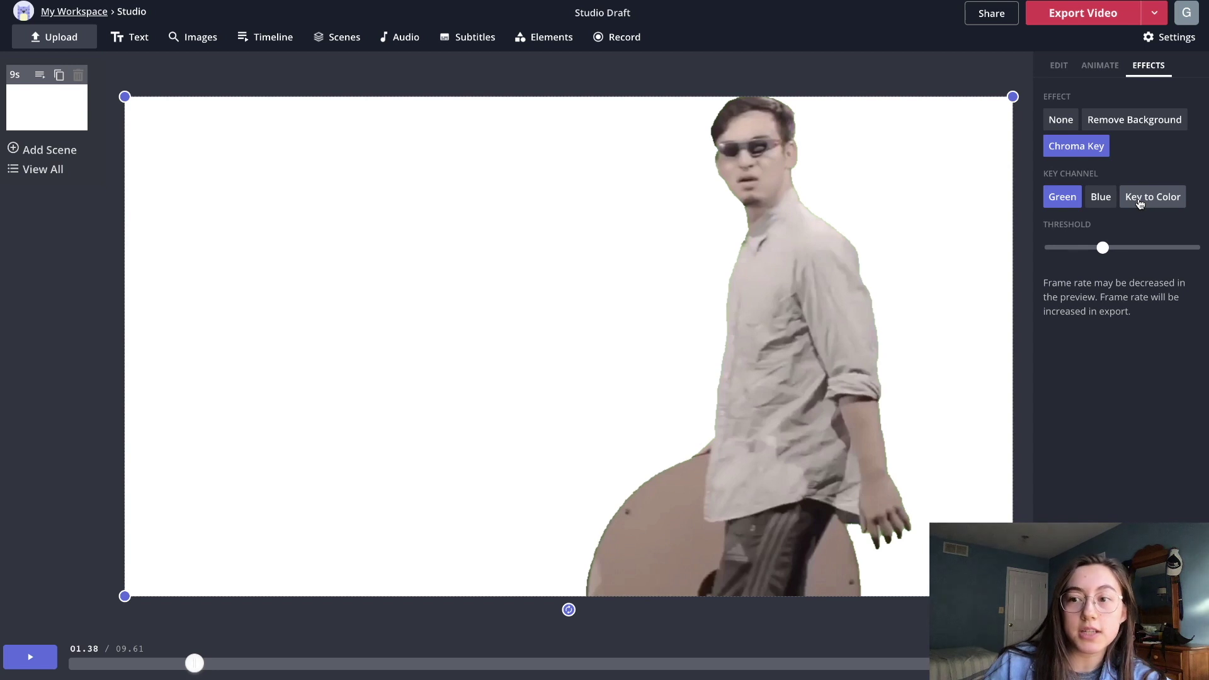
click(1140, 202)
click(1124, 249)
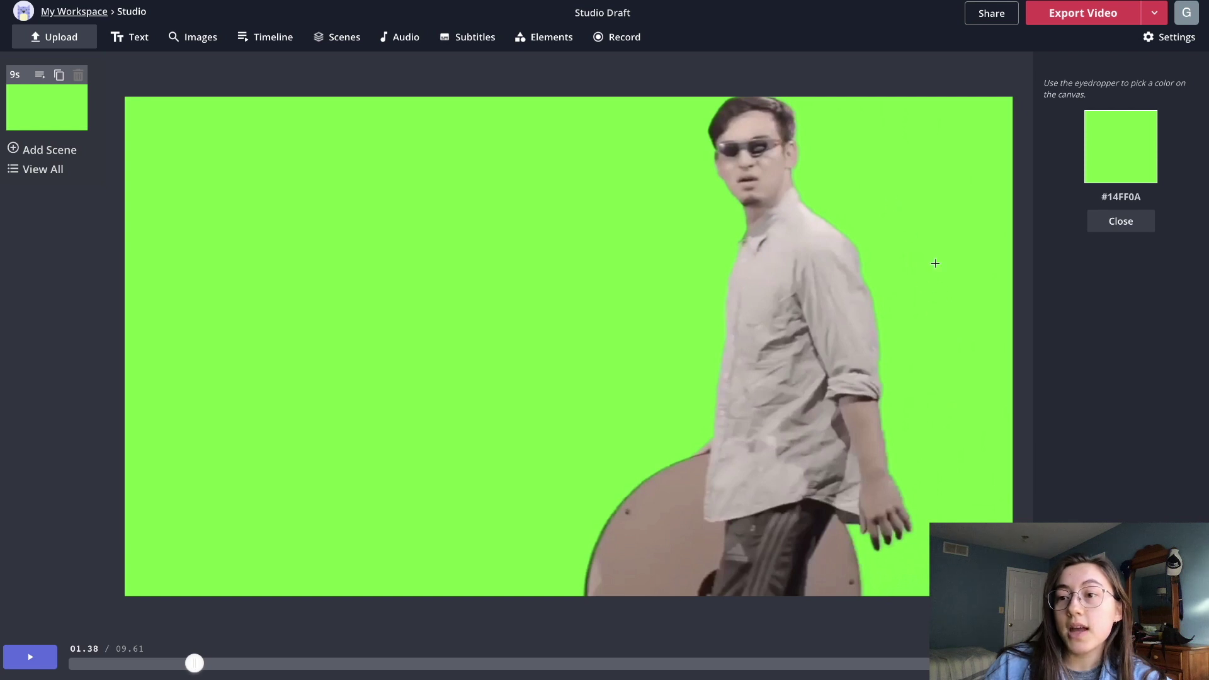
click(1089, 225)
click(1062, 198)
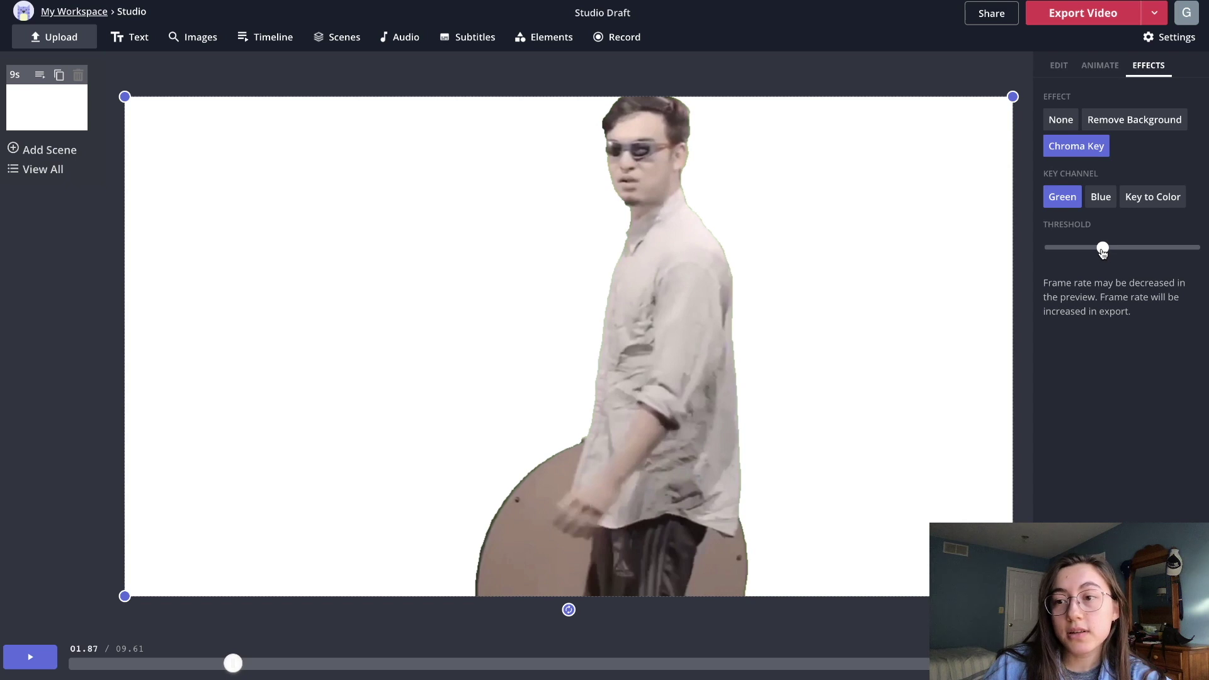
drag(1102, 250, 1050, 247)
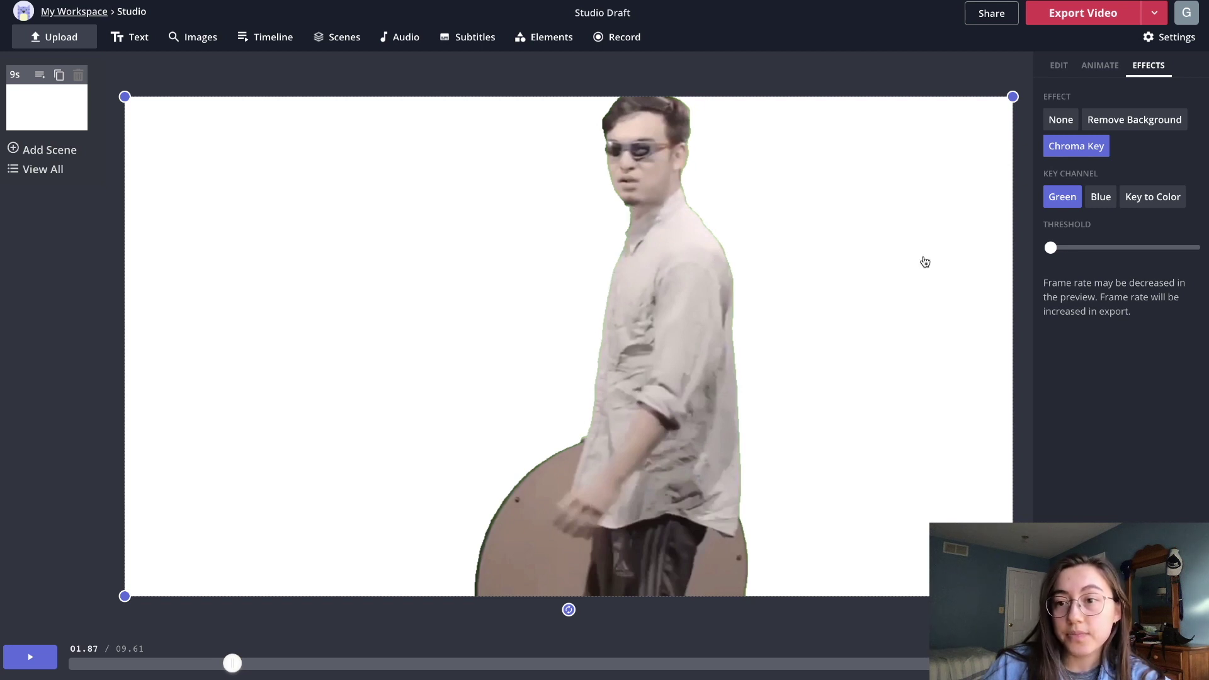
drag(1052, 252, 1131, 248)
Nudge the keyed clip up-left, then a few pixels right on the canvas.
drag(480, 191, 490, 227)
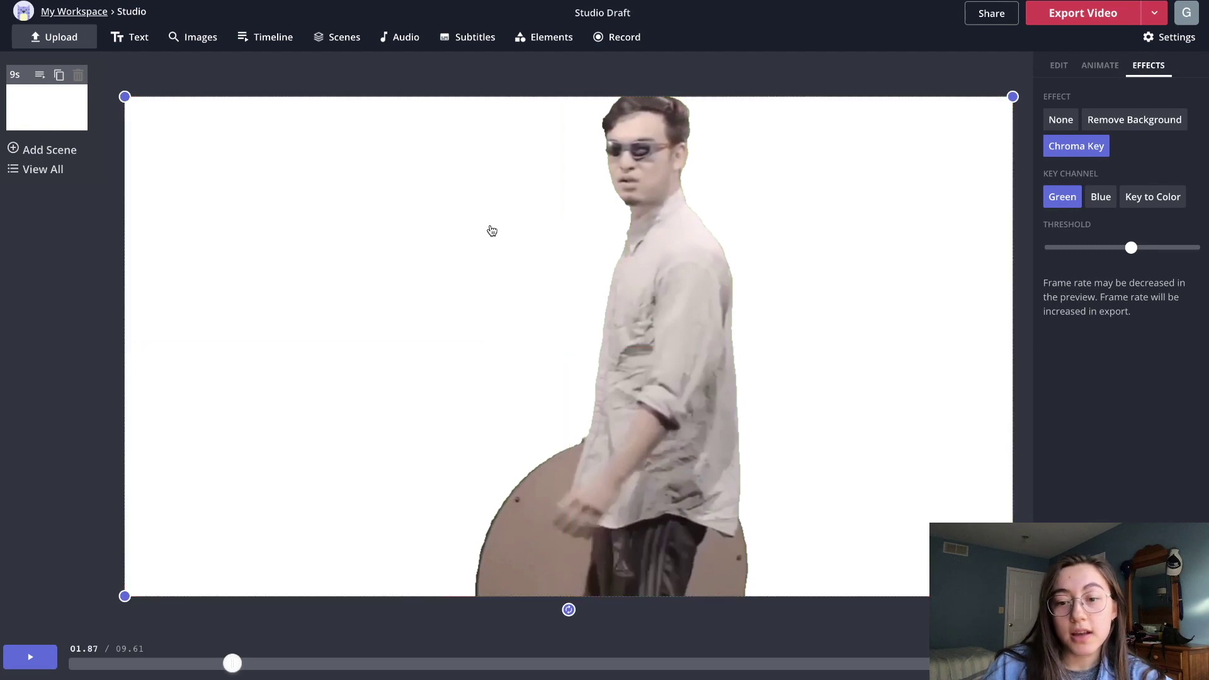
drag(648, 259, 648, 261)
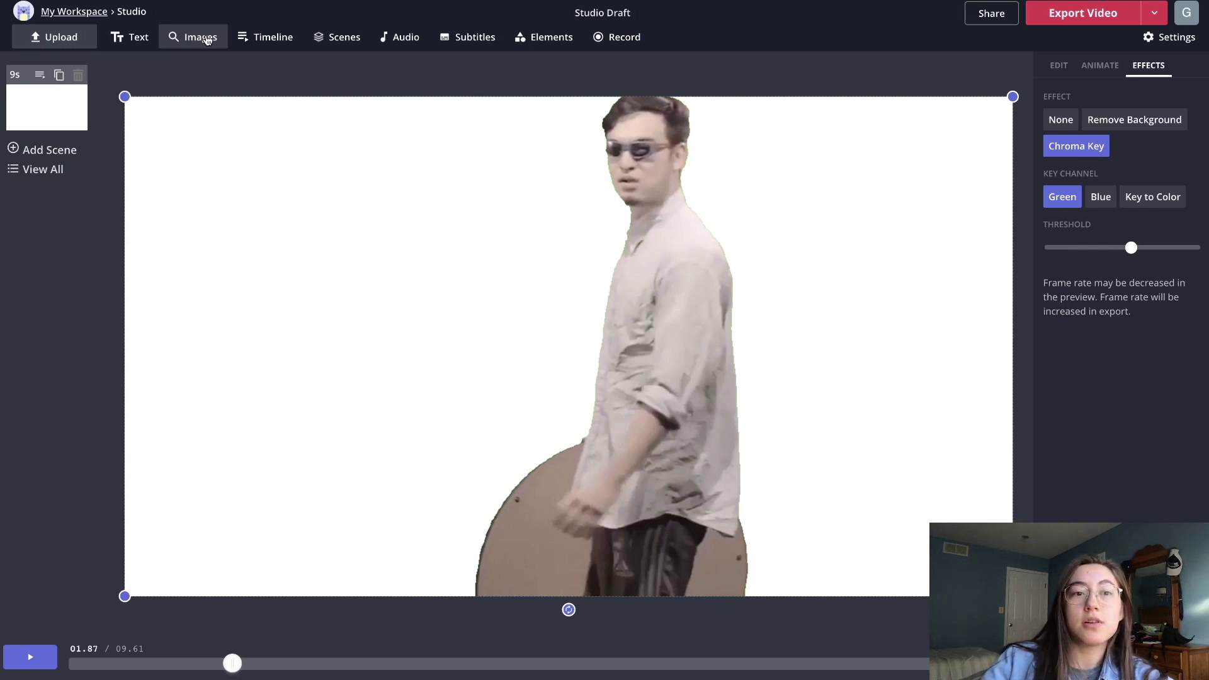
click(207, 40)
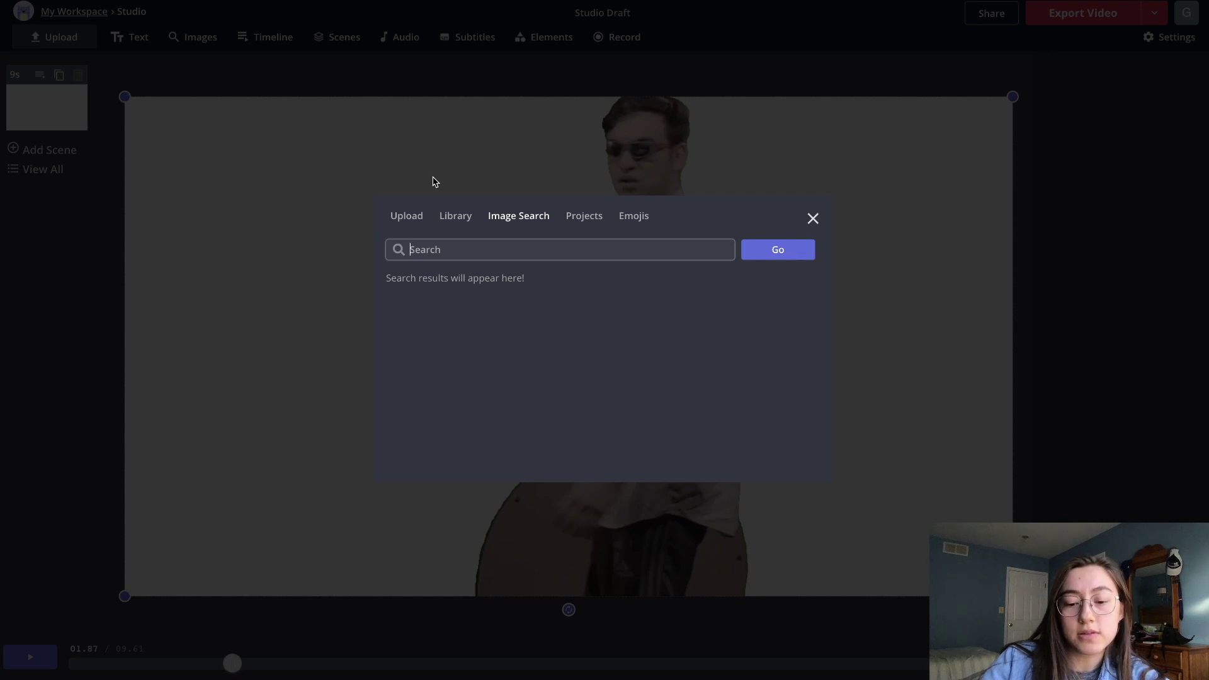
Search the image library for 'gif' and browse the results.
text(gif)
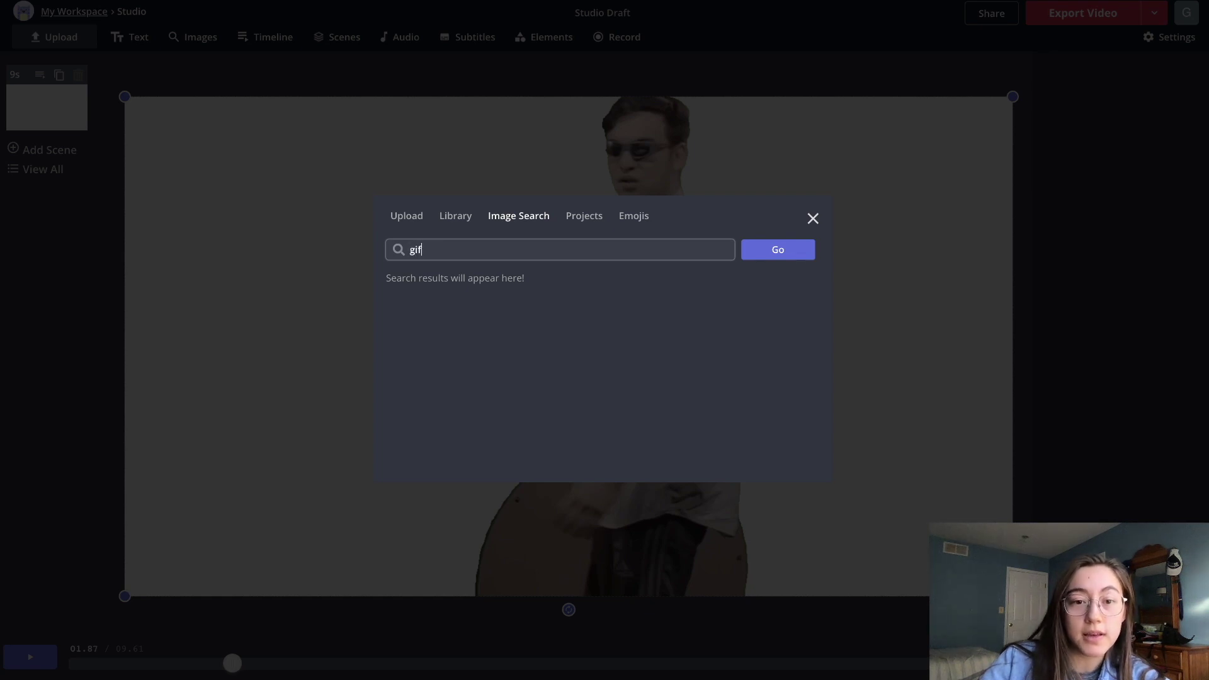
key(Return)
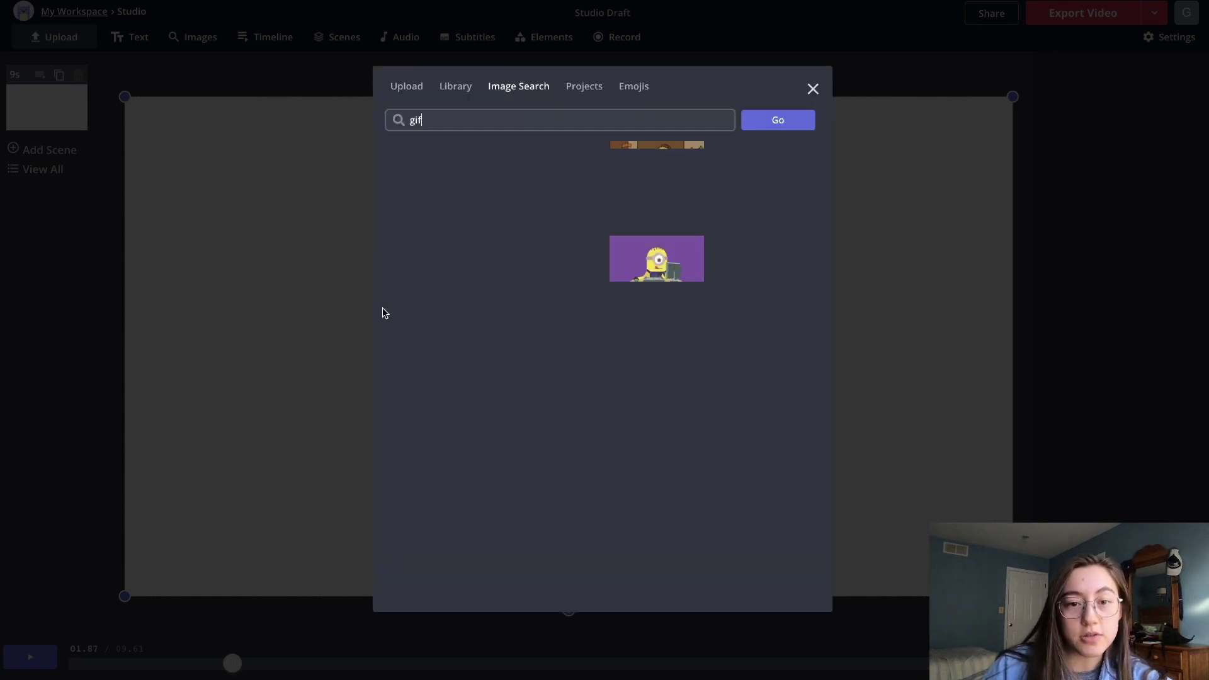
scroll(471, 238, down, 2)
scroll(470, 238, down, 2)
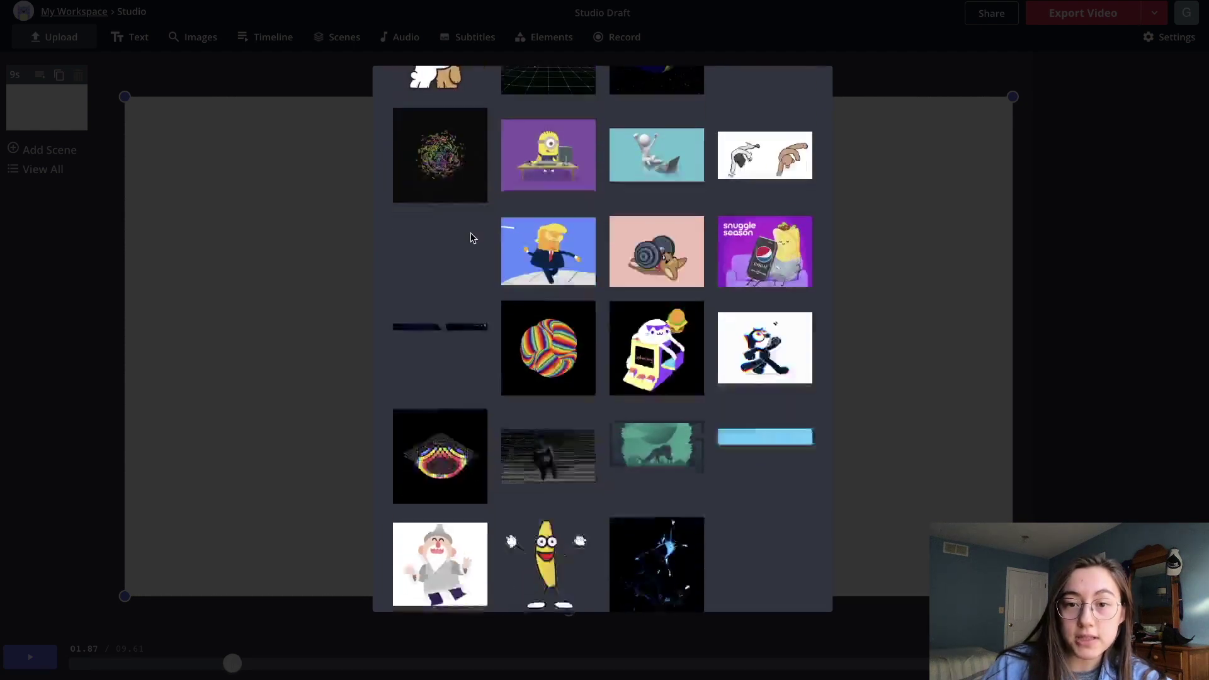
scroll(471, 238, up, 3)
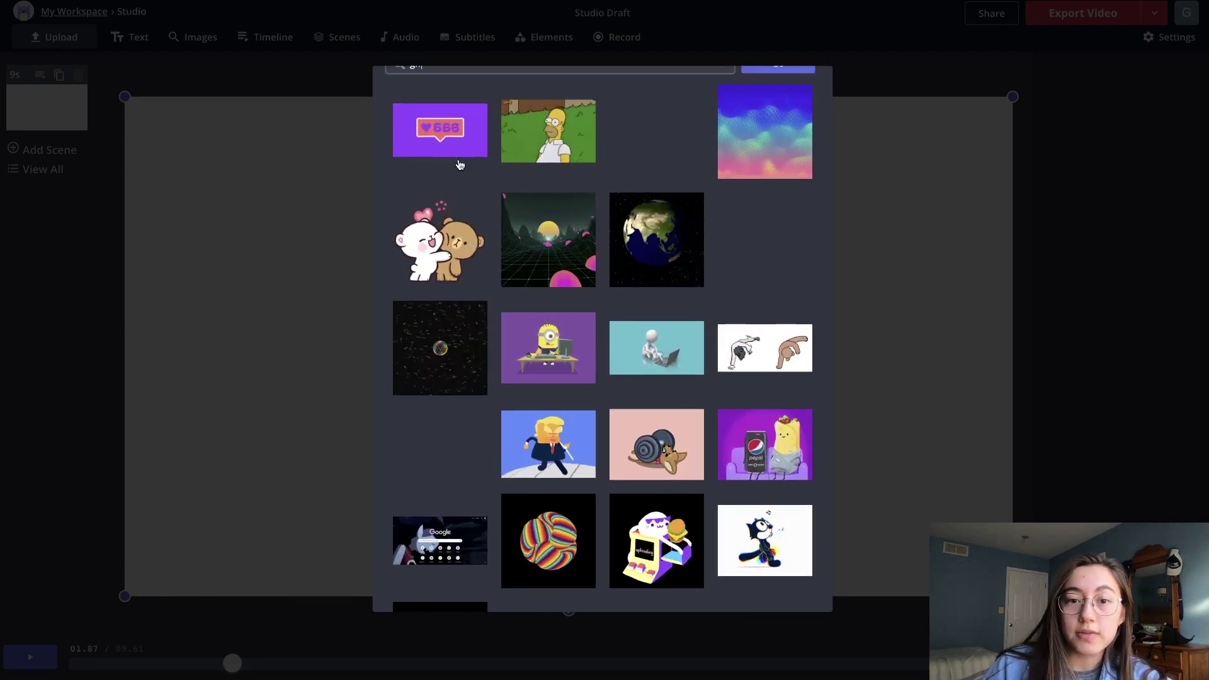
Add and then delete the Homer GIF, and nudge the man clip slightly right.
click(548, 132)
drag(466, 293, 432, 264)
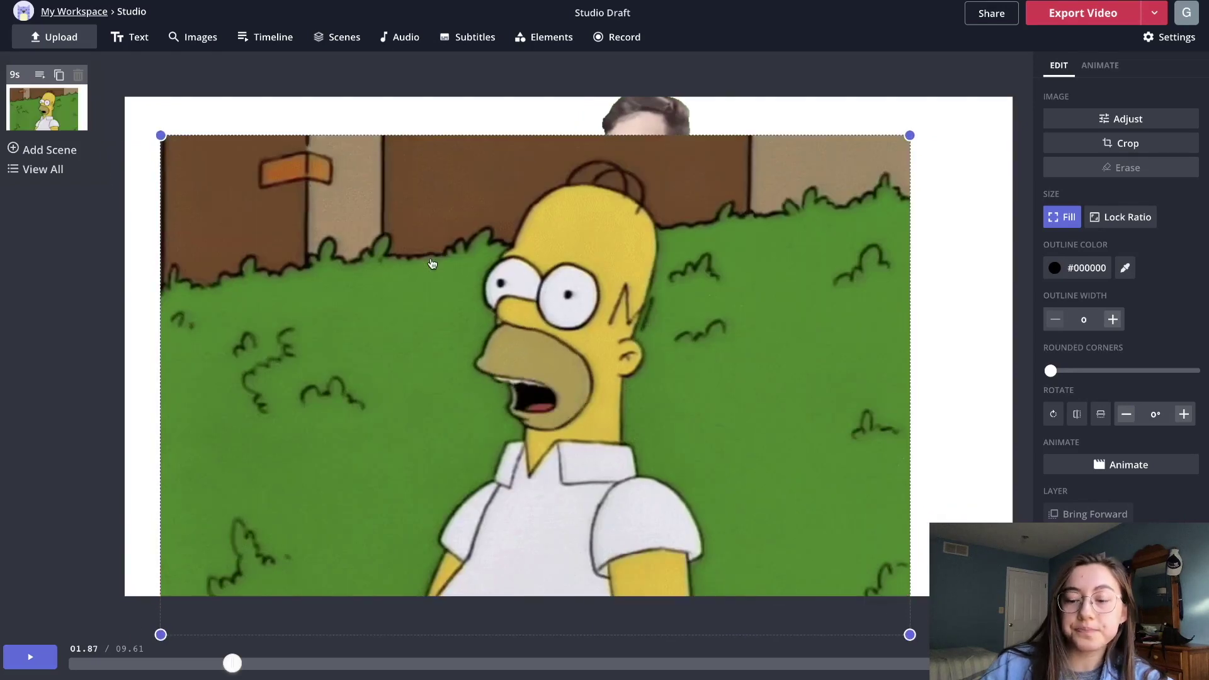
key(Delete)
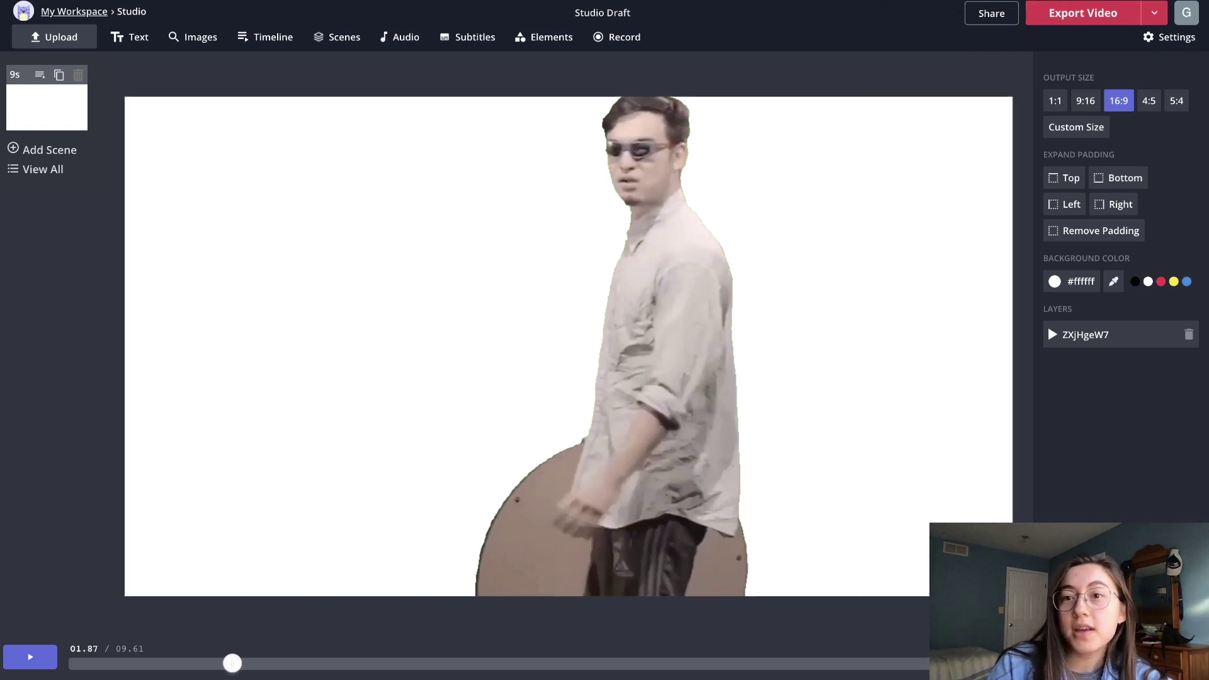
mouse_move(679, 318)
mouse_down()
mouse_move(761, 340)
mouse_move(671, 319)
mouse_up()
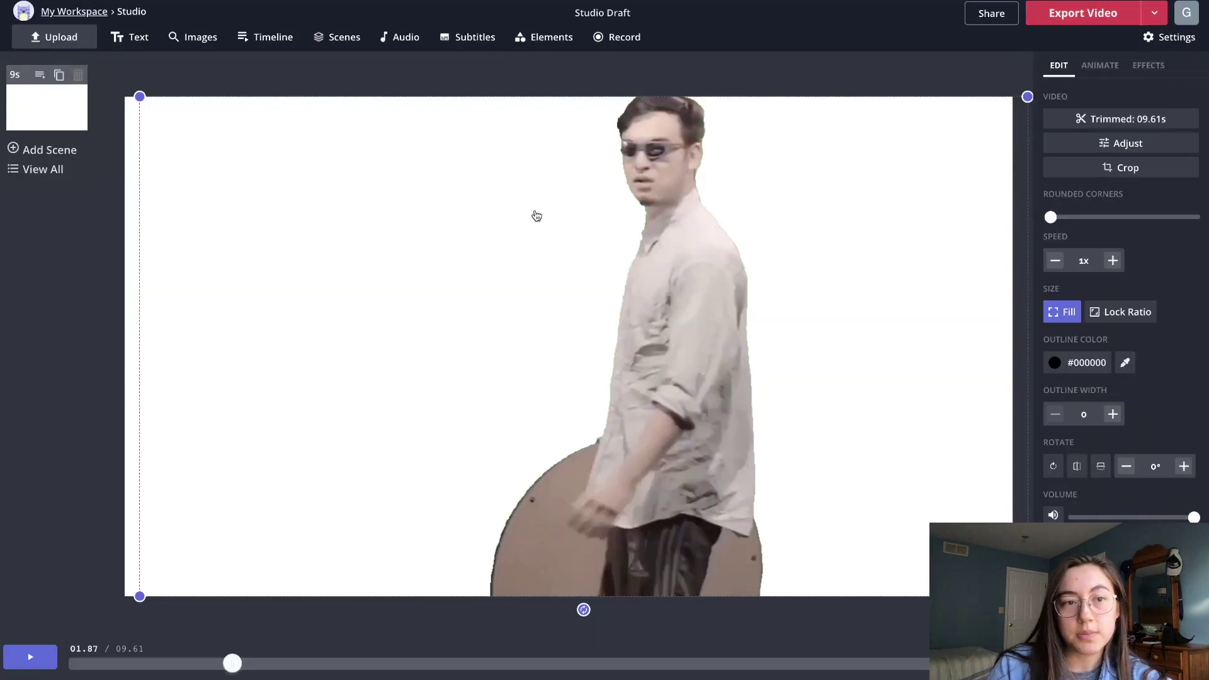
Import the second video from its pasted web link.
click(86, 38)
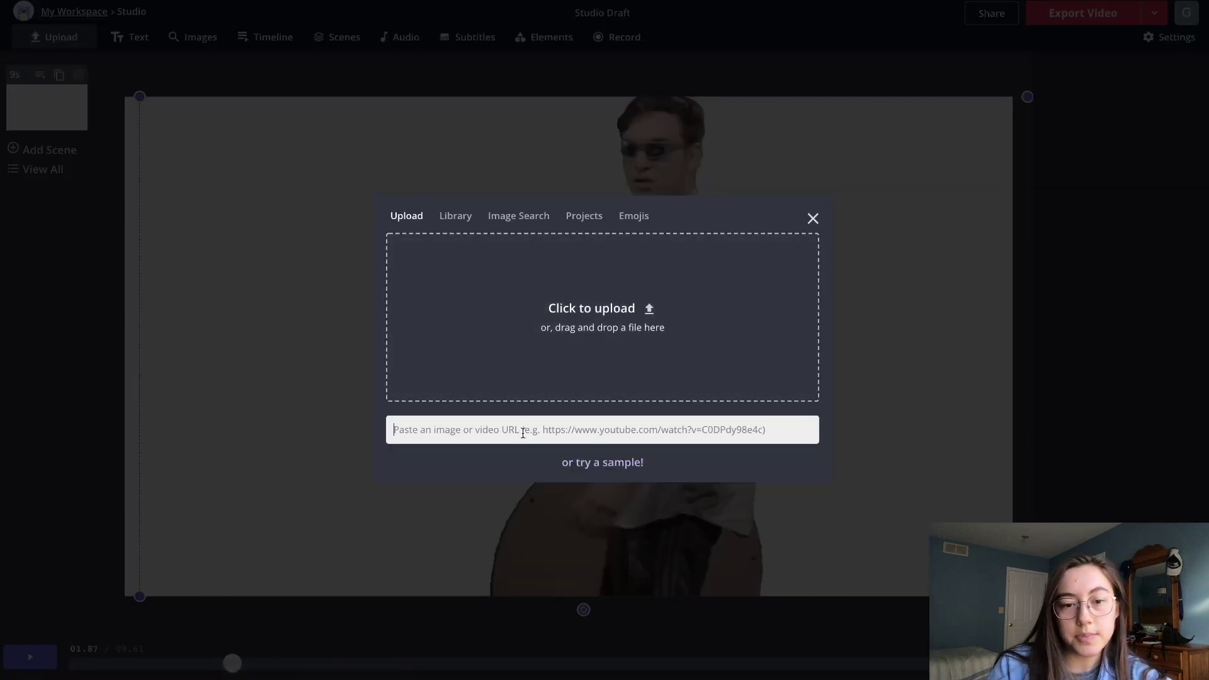
click(522, 432)
key(ctrl+v)
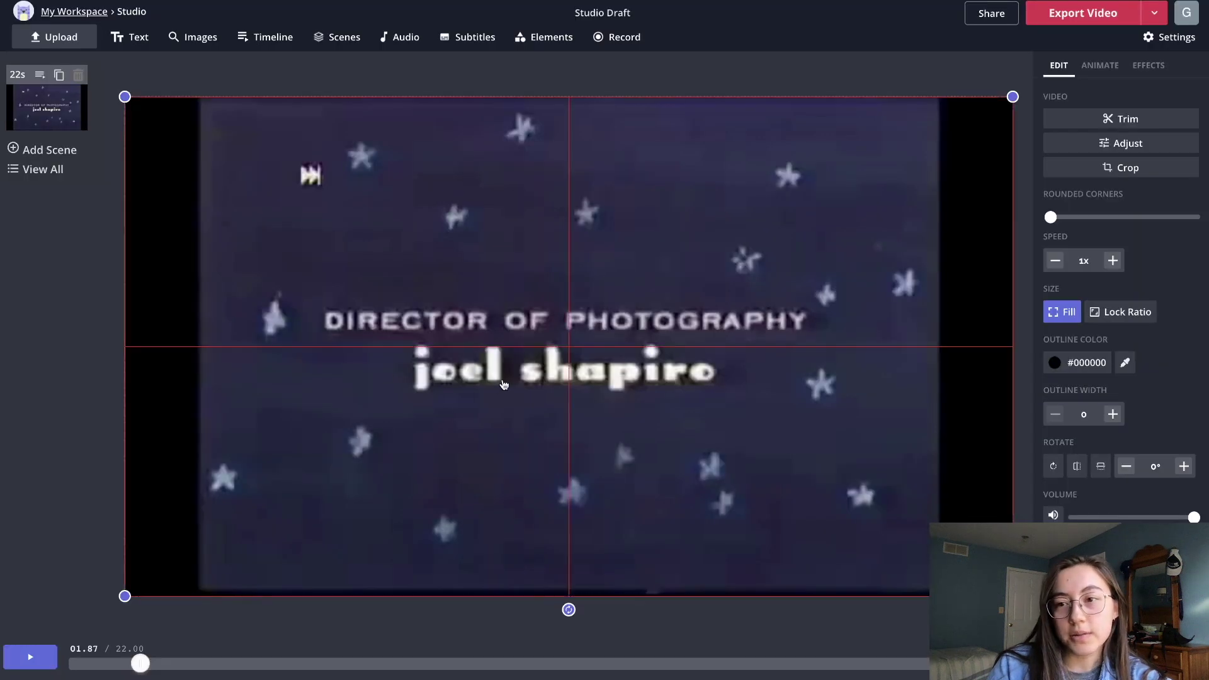
Move the man clip right and down, and make the credits video fill the canvas.
drag(504, 385, 523, 428)
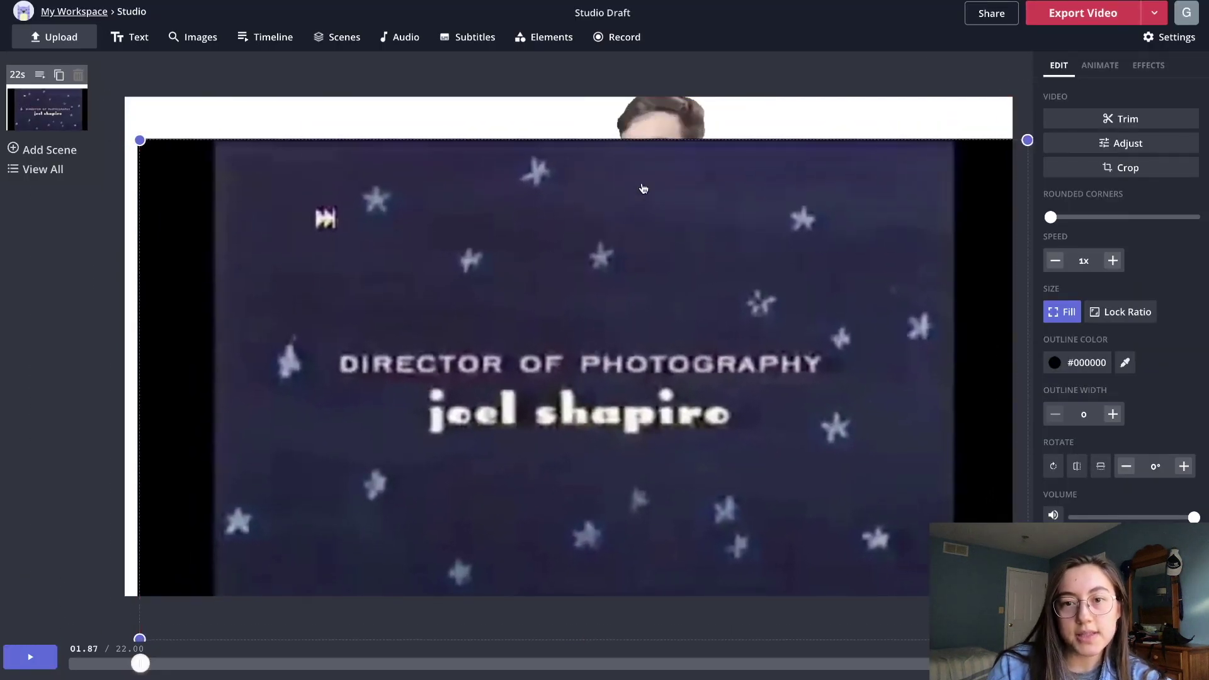
drag(643, 189, 643, 260)
click(649, 158)
mouse_move(649, 158)
mouse_down()
mouse_move(687, 198)
mouse_move(666, 170)
mouse_up()
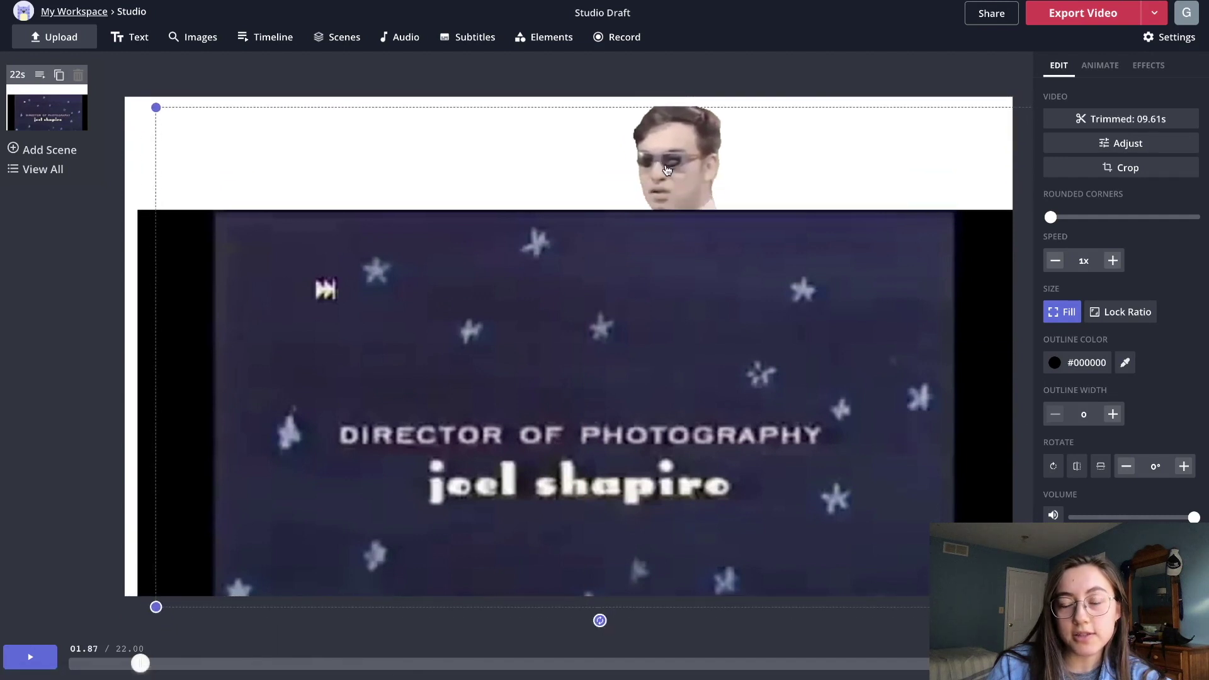
drag(598, 343, 591, 227)
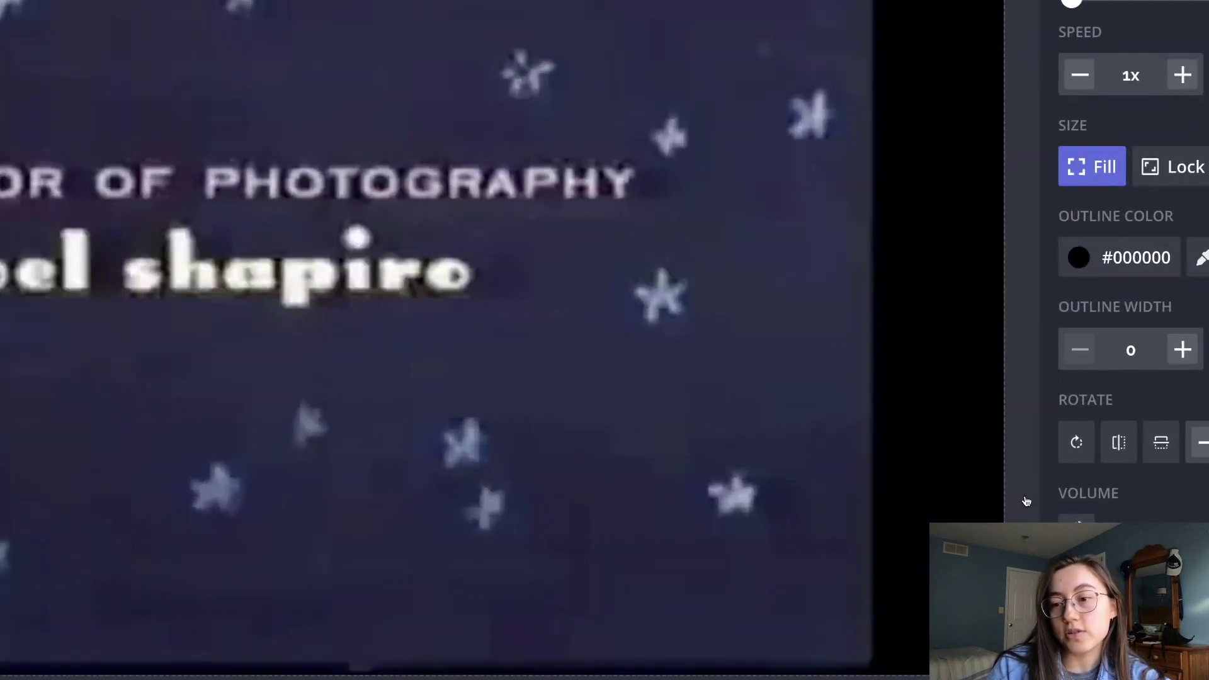
Send the boy video backward behind the man clip and play from the start to check.
scroll(1041, 513, down, 2)
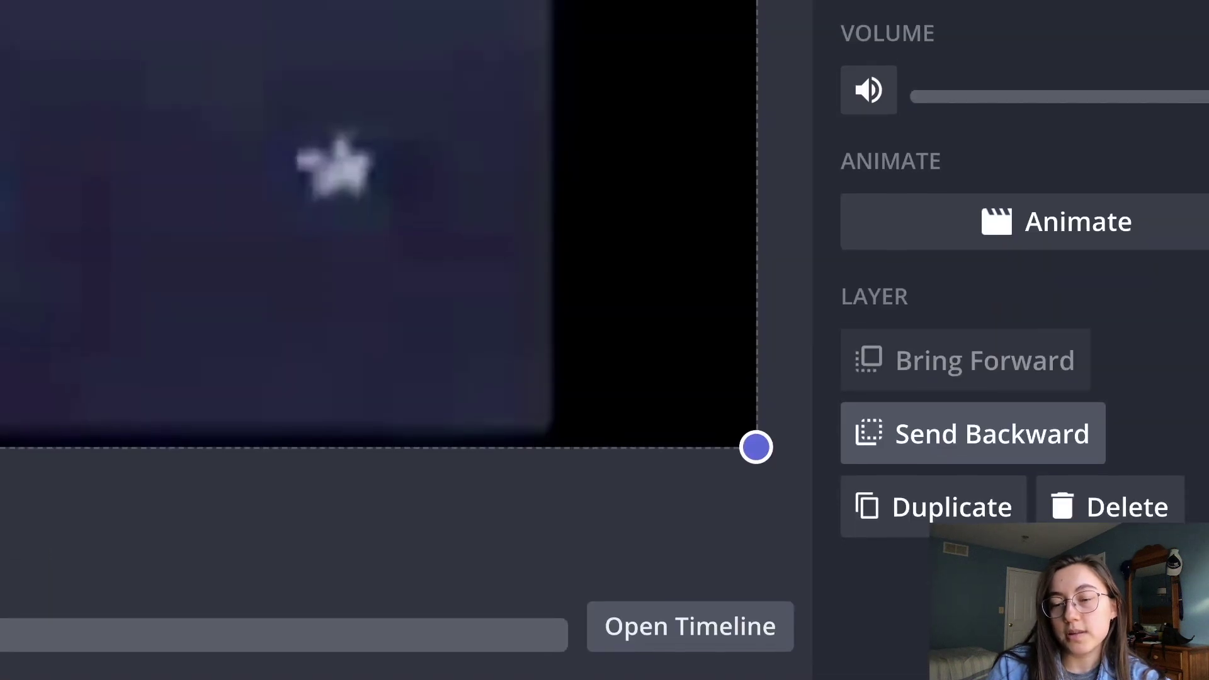
click(1008, 522)
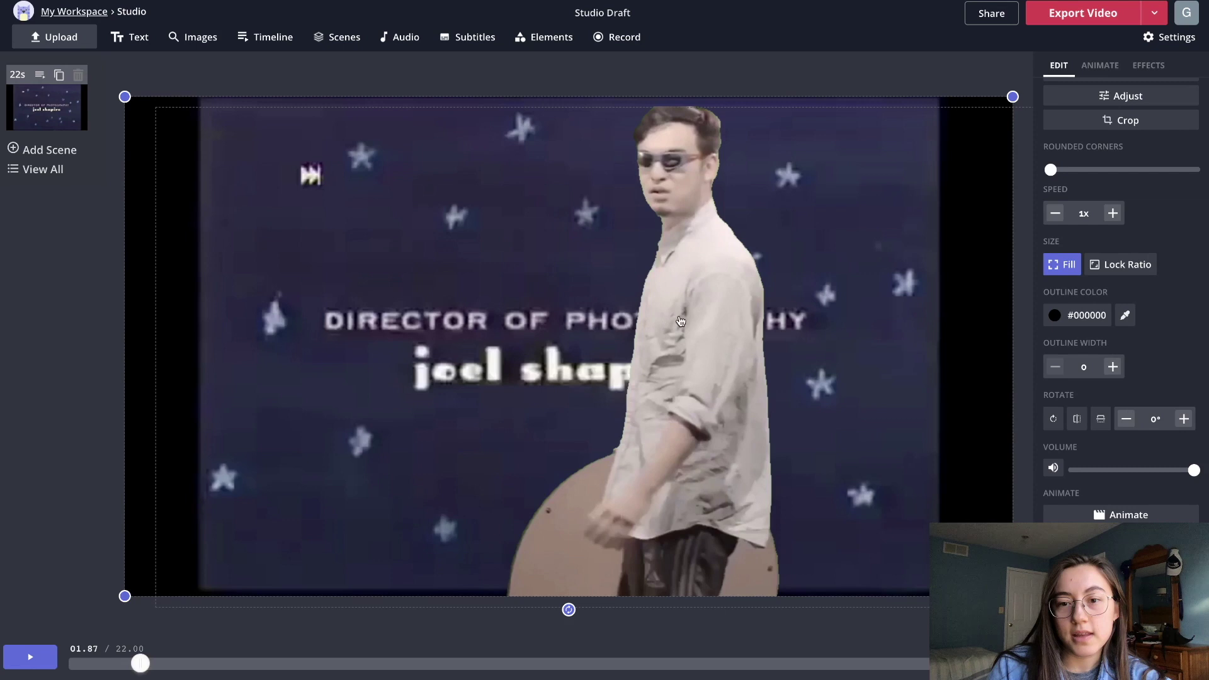
drag(140, 663, 2, 661)
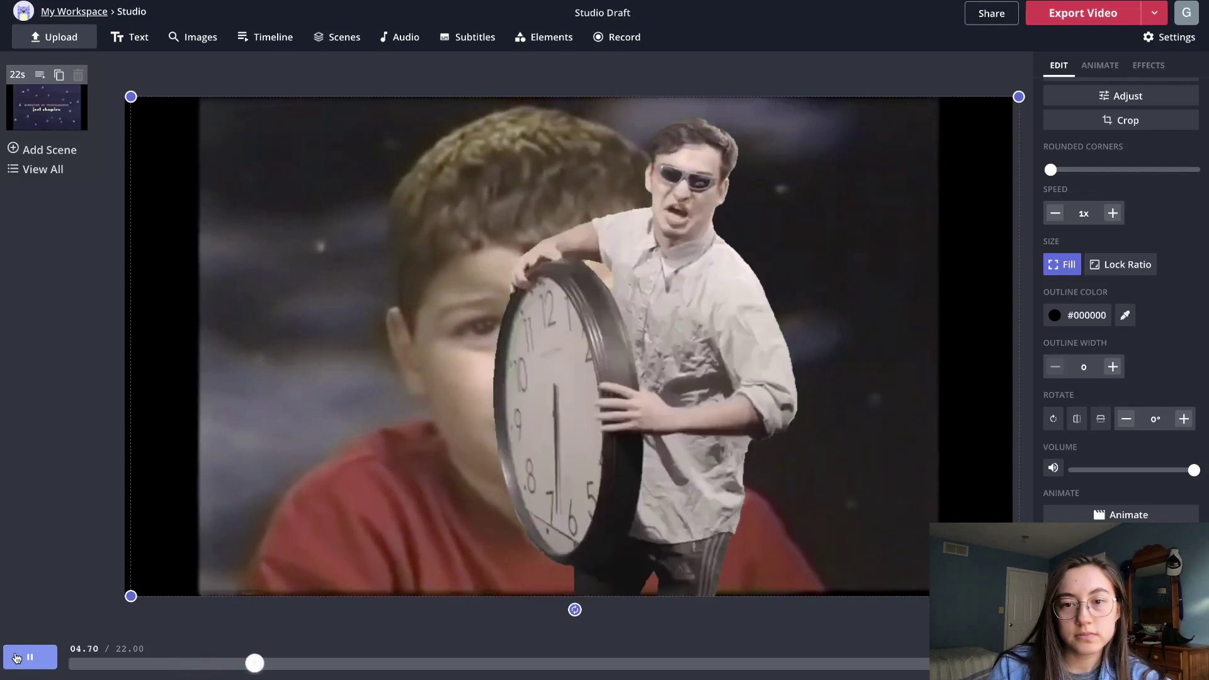
click(17, 657)
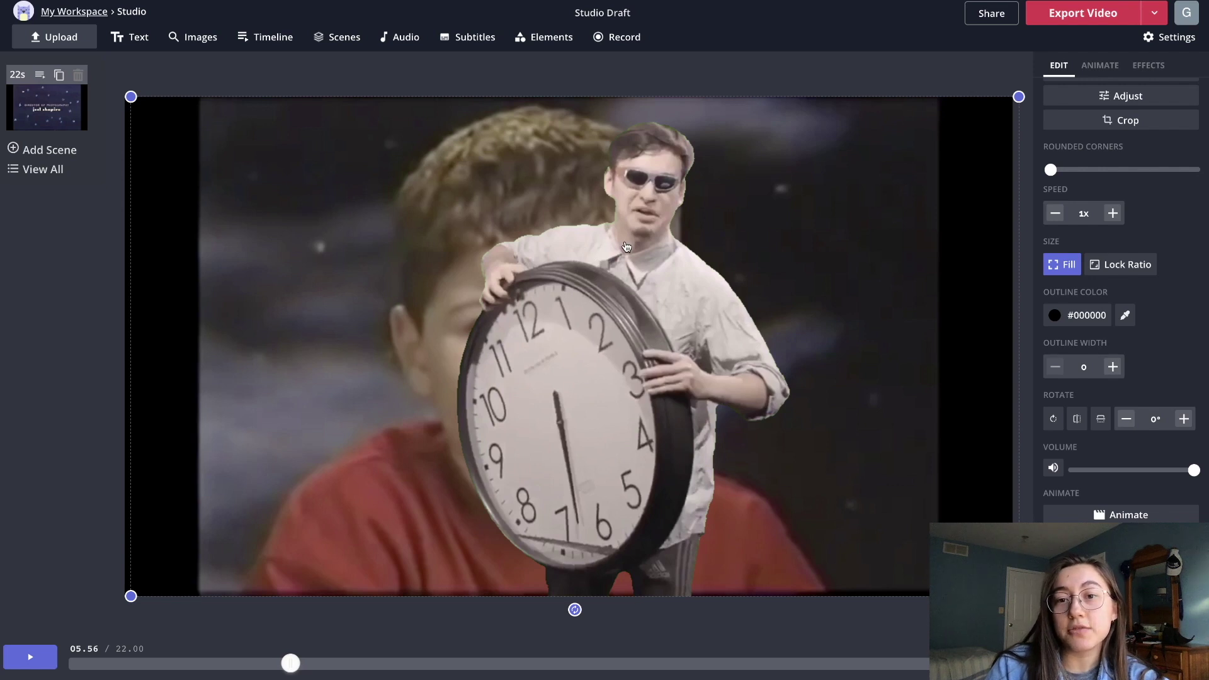
Nudge the boy video slightly left and adjust its effect settings.
drag(634, 256, 630, 258)
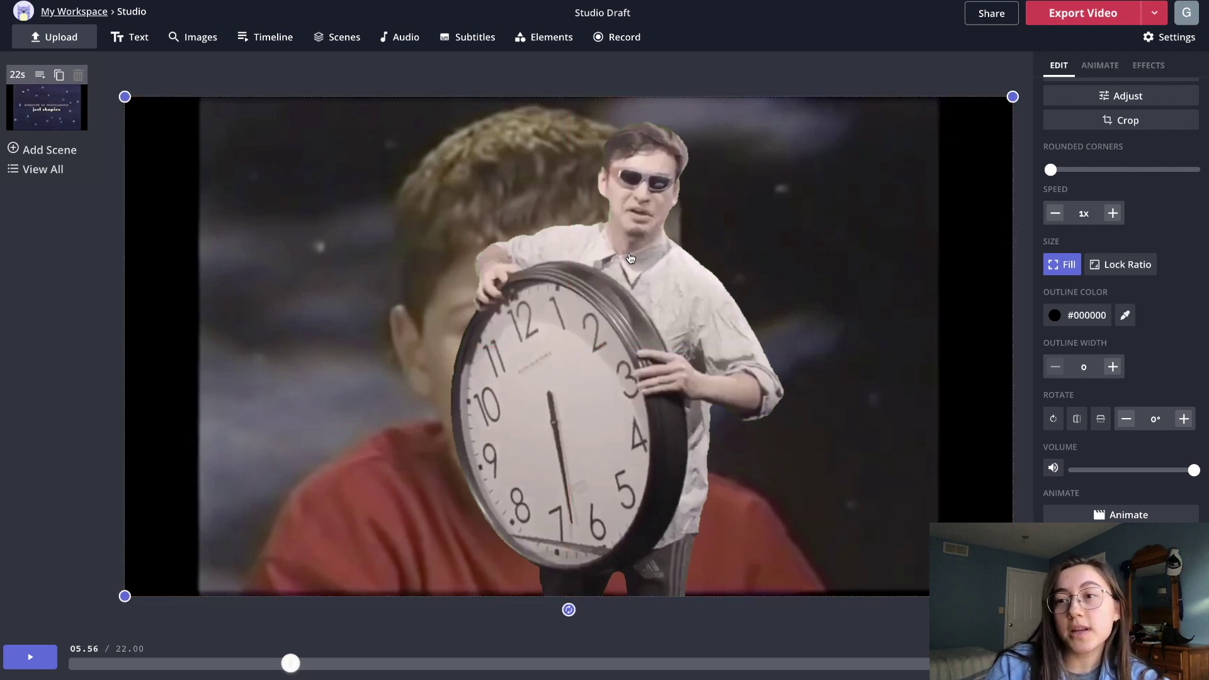
click(1140, 68)
drag(1054, 284, 1095, 294)
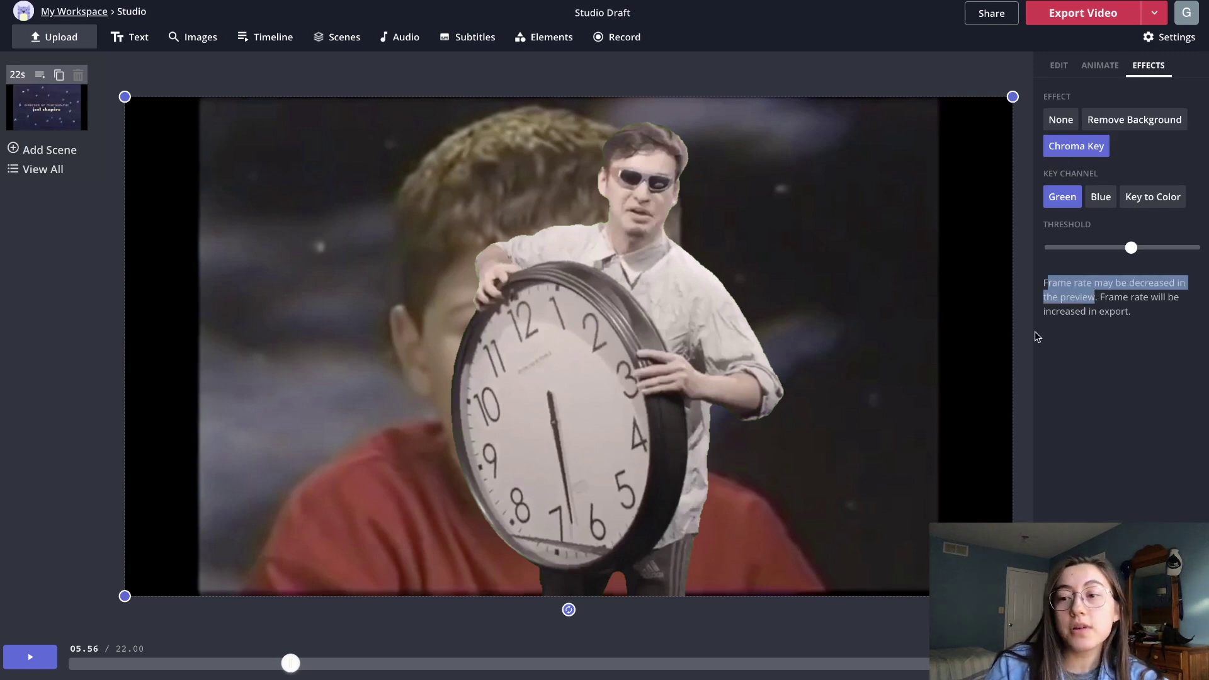
Reposition the man overlay over the boy at about 2.85 seconds, then open the Timeline.
click(1057, 334)
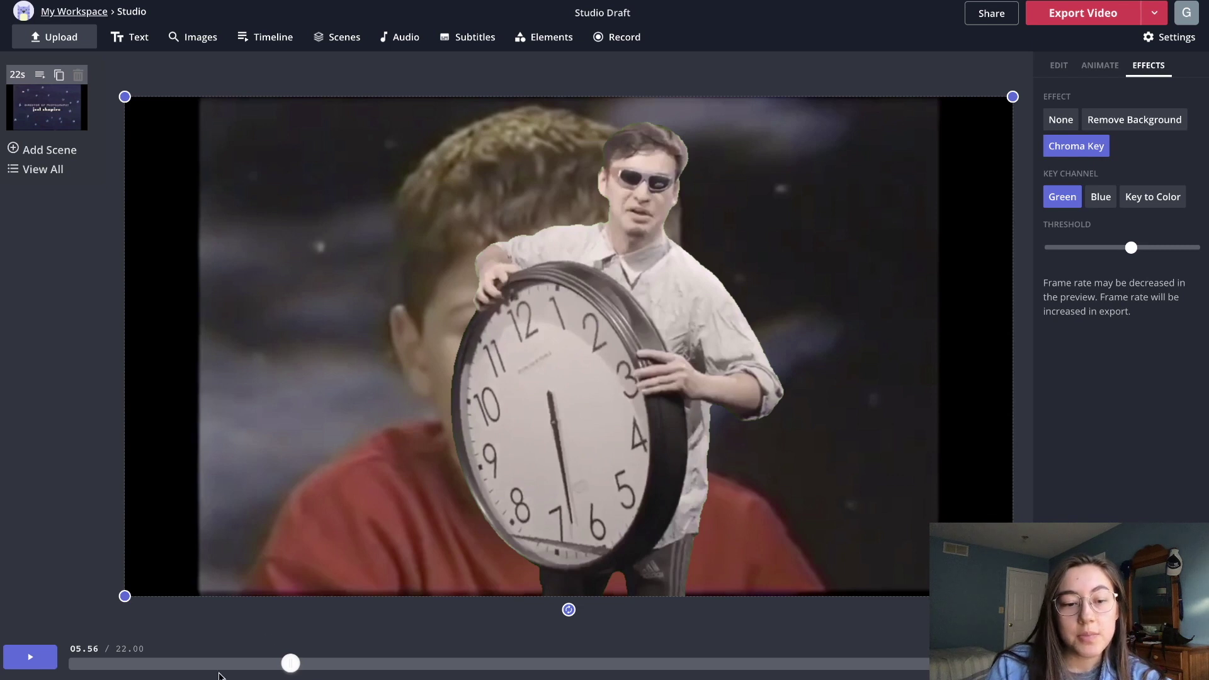
click(182, 663)
click(690, 290)
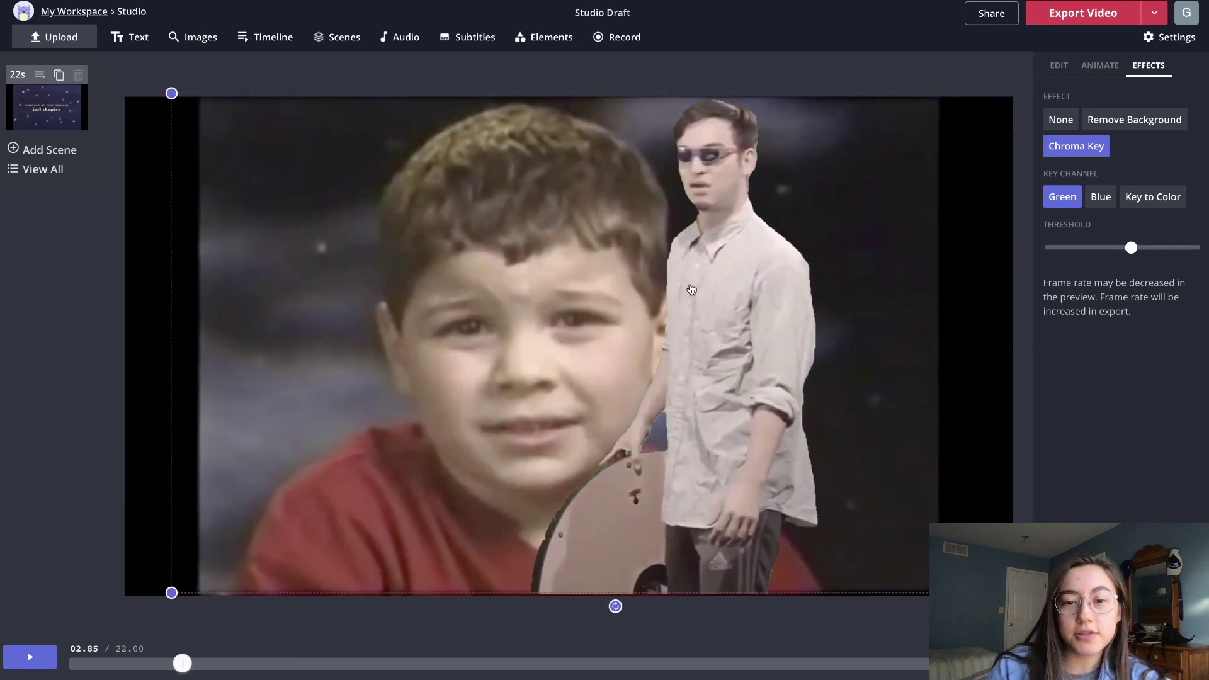
drag(691, 291, 693, 329)
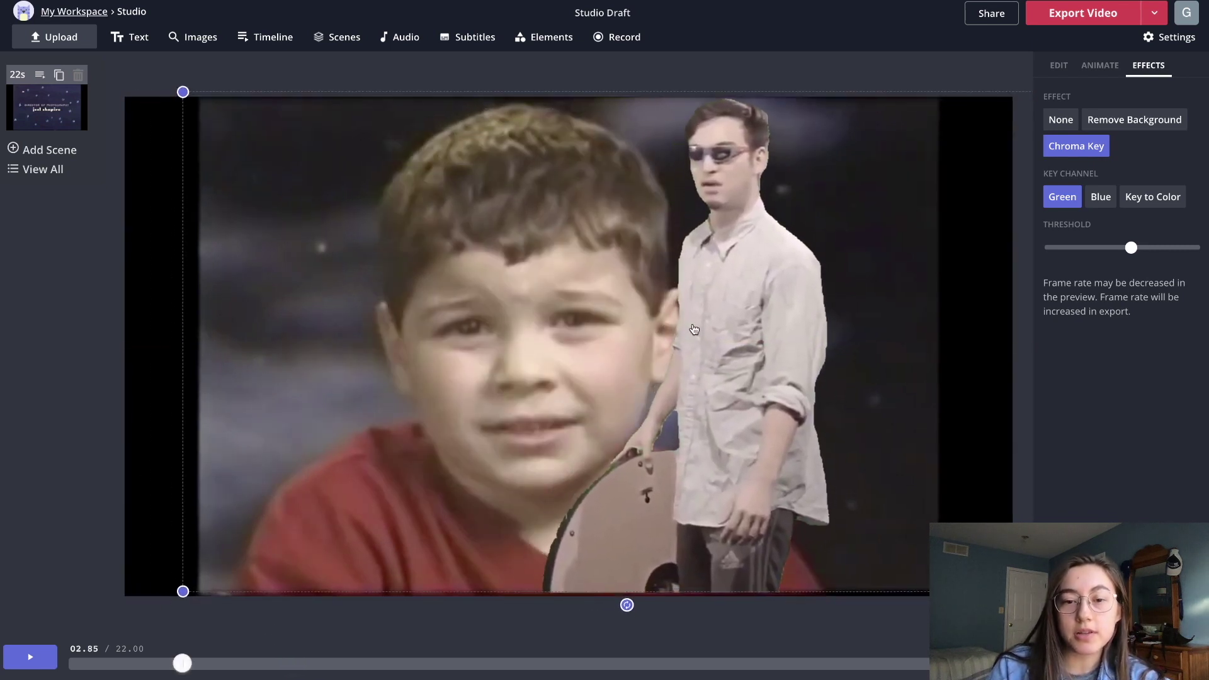
drag(352, 340, 326, 340)
drag(628, 288, 669, 293)
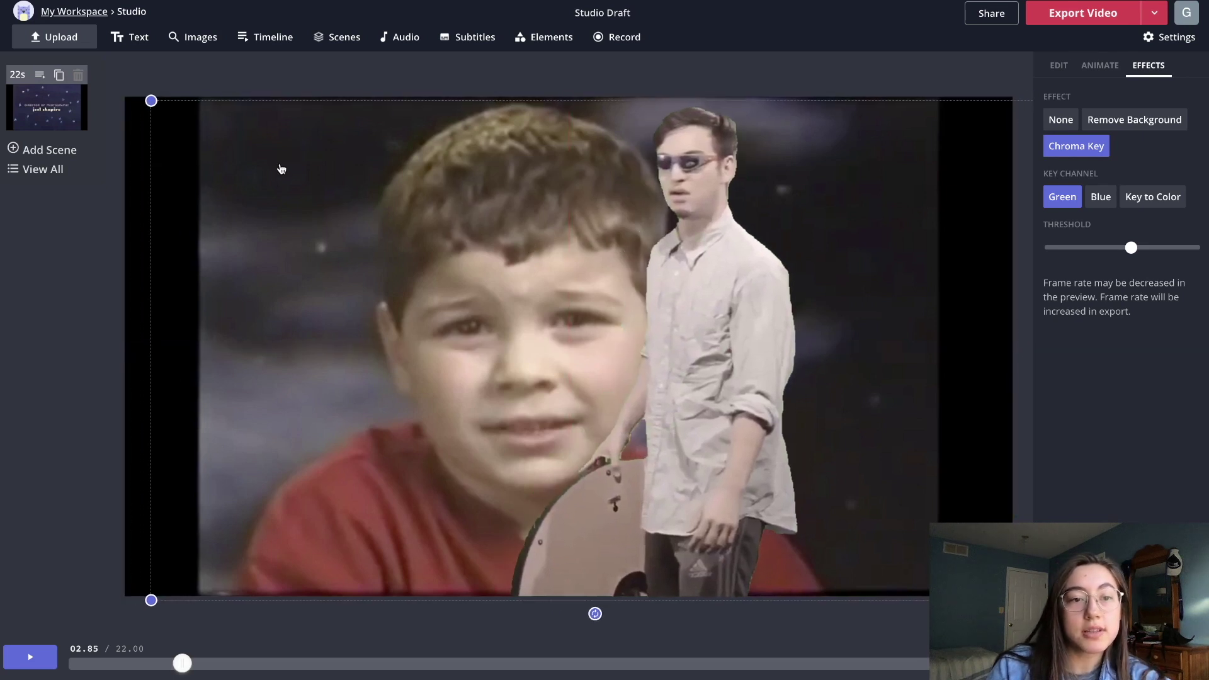
click(264, 38)
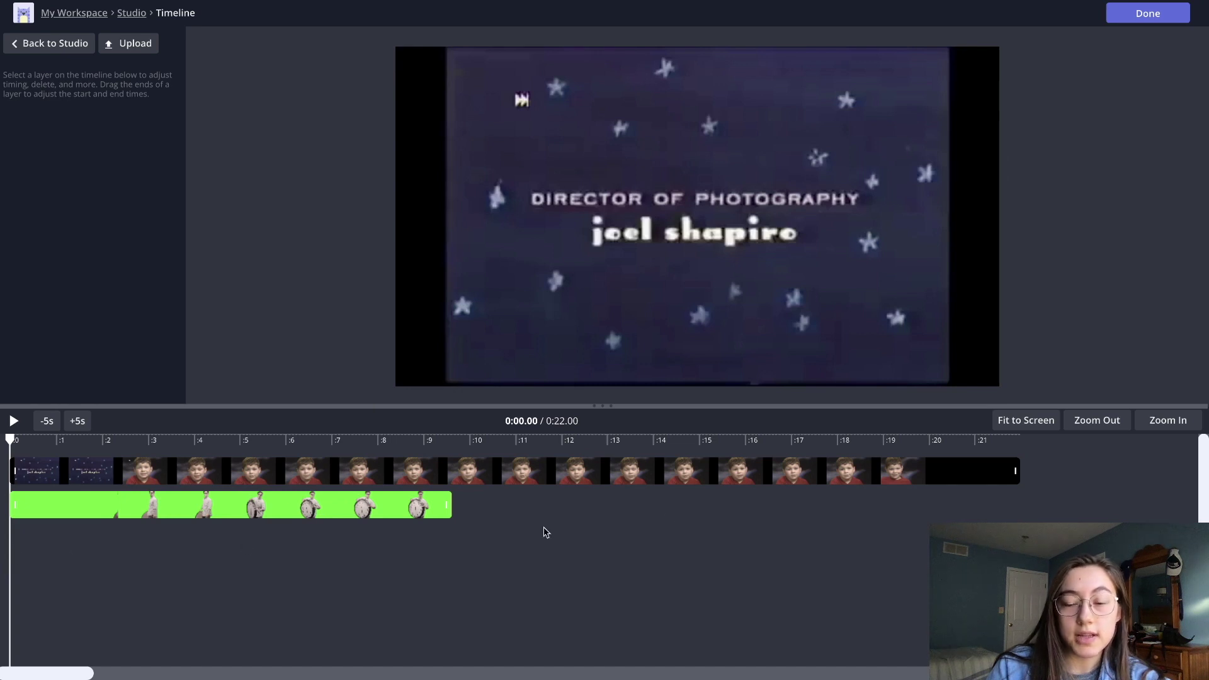
Shift the green-screen man clip later along the timeline and trim its beginning.
click(318, 476)
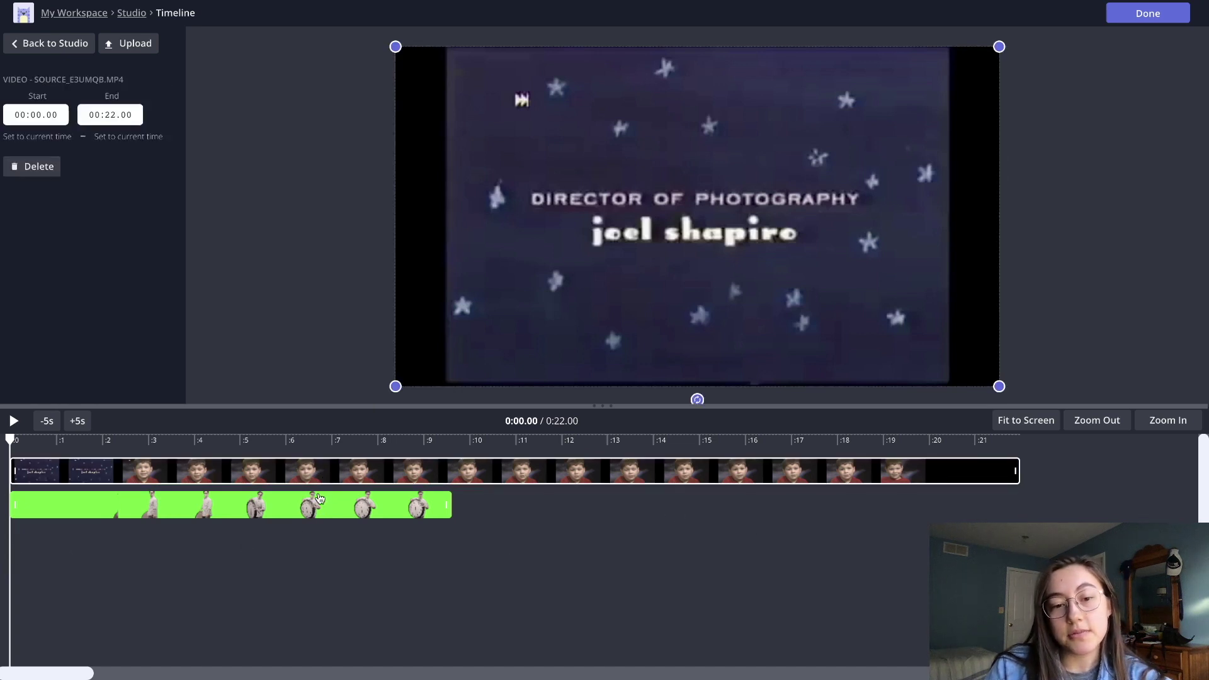
click(320, 507)
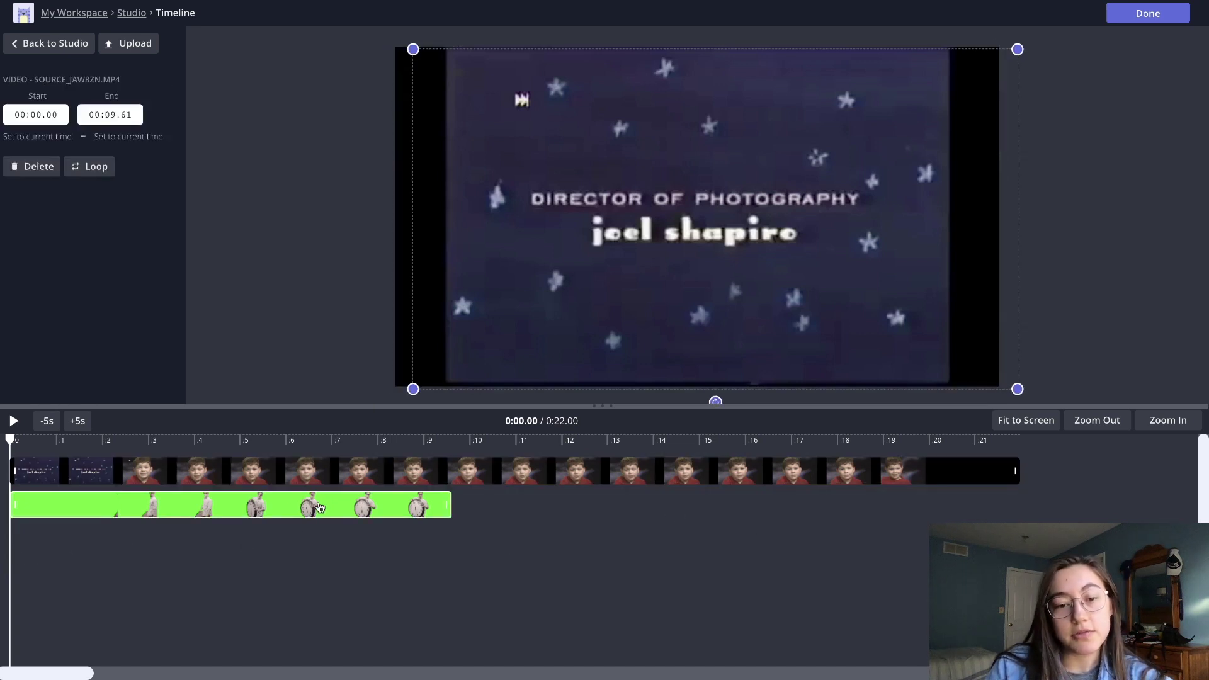
click(202, 432)
click(285, 505)
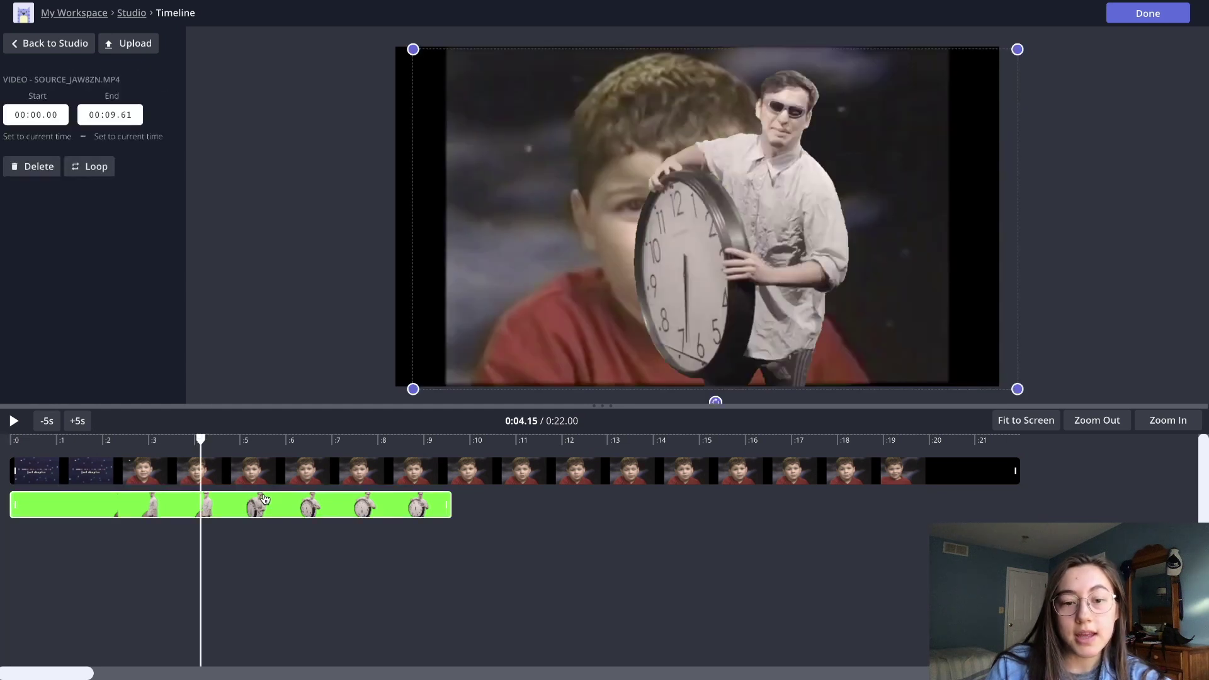
click(308, 475)
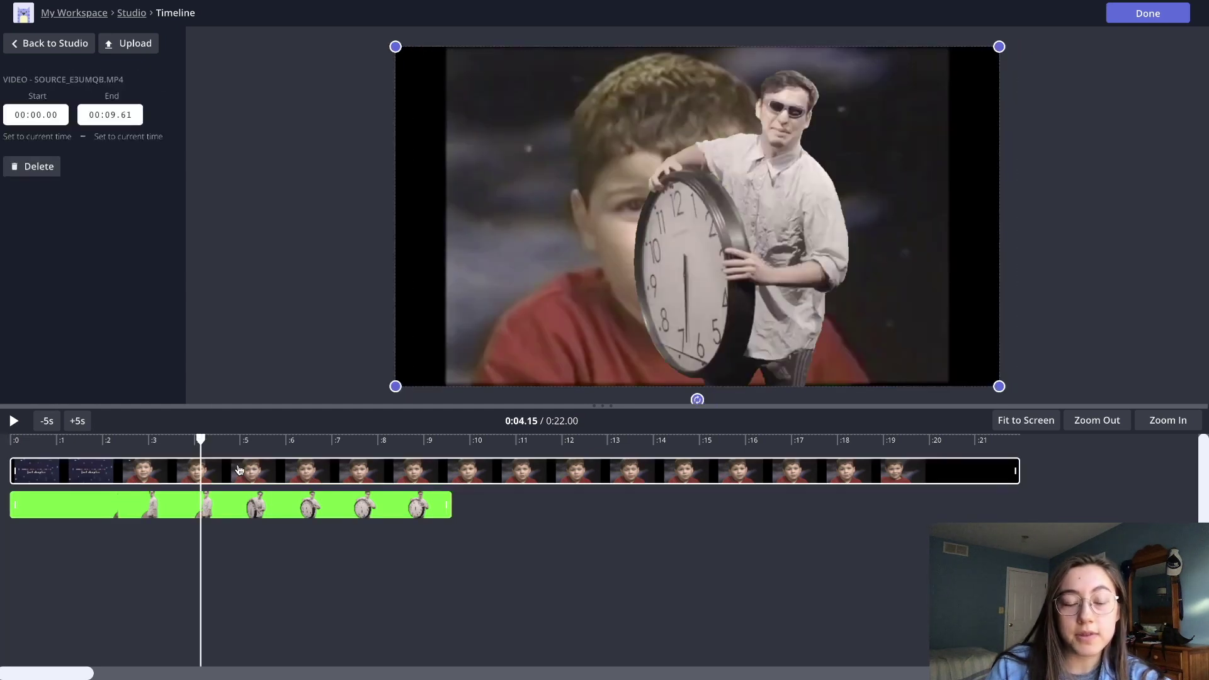
drag(38, 505, 387, 498)
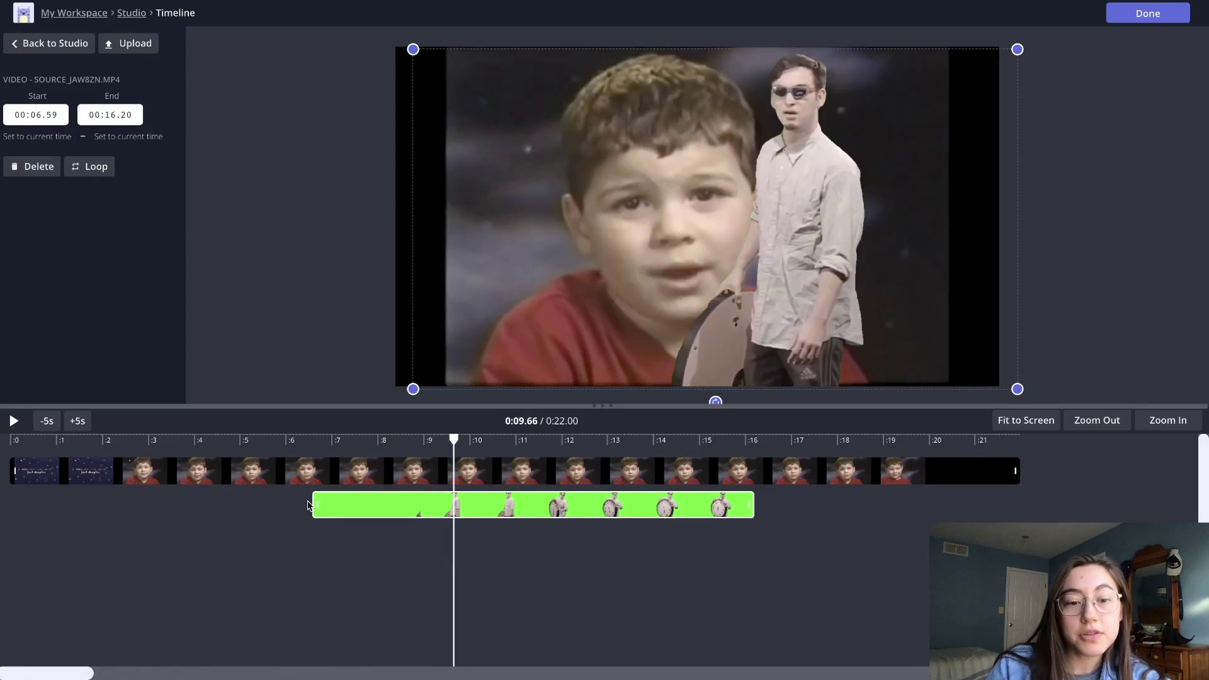
mouse_move(313, 504)
mouse_down()
mouse_move(431, 501)
mouse_move(141, 502)
mouse_move(338, 506)
mouse_up()
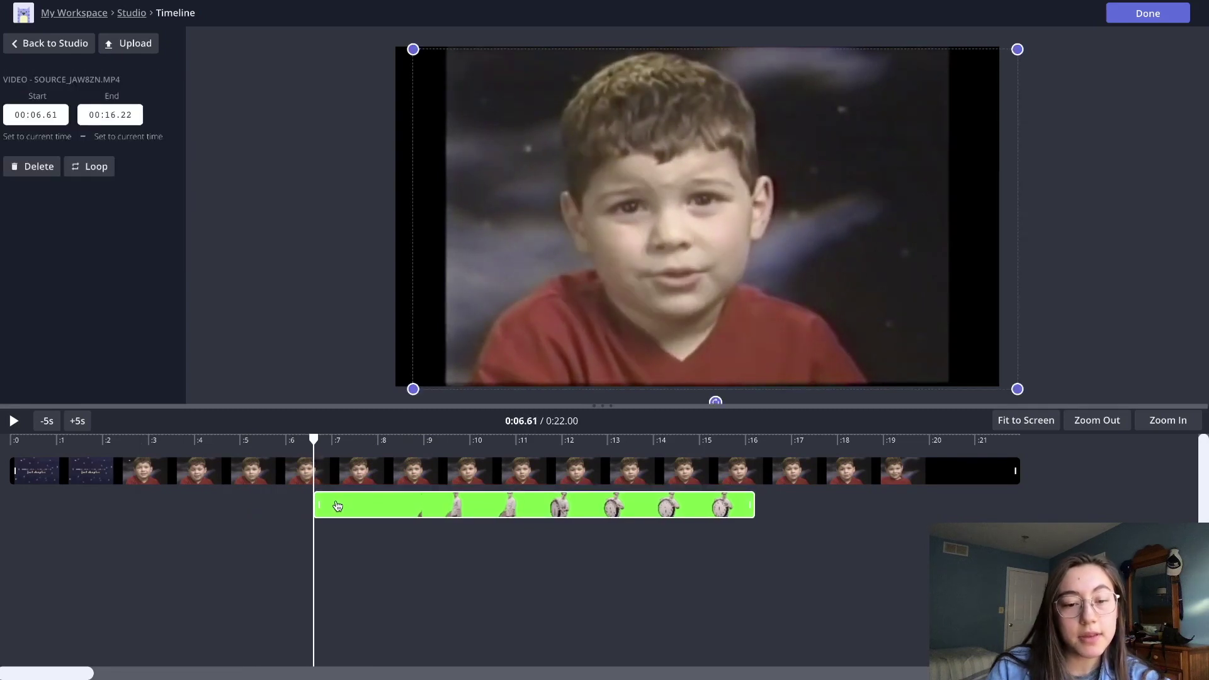
Play the edit, then trim the boy video's end to 00:16.22.
click(21, 448)
click(12, 421)
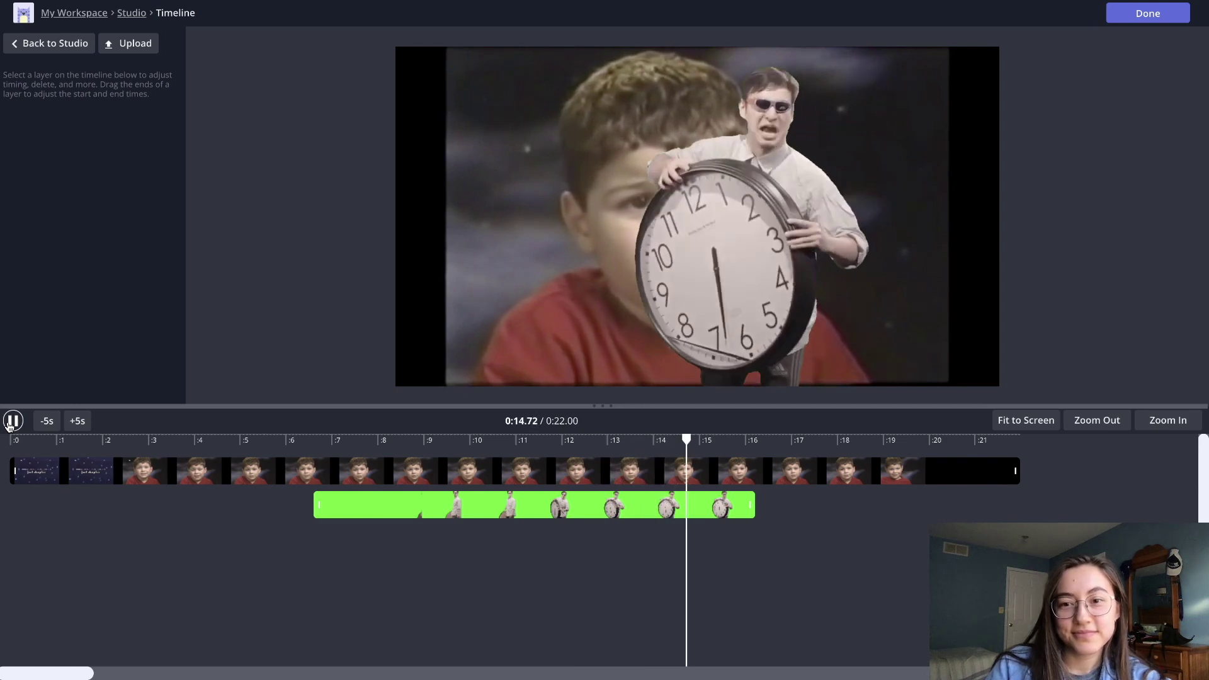
click(11, 424)
click(527, 511)
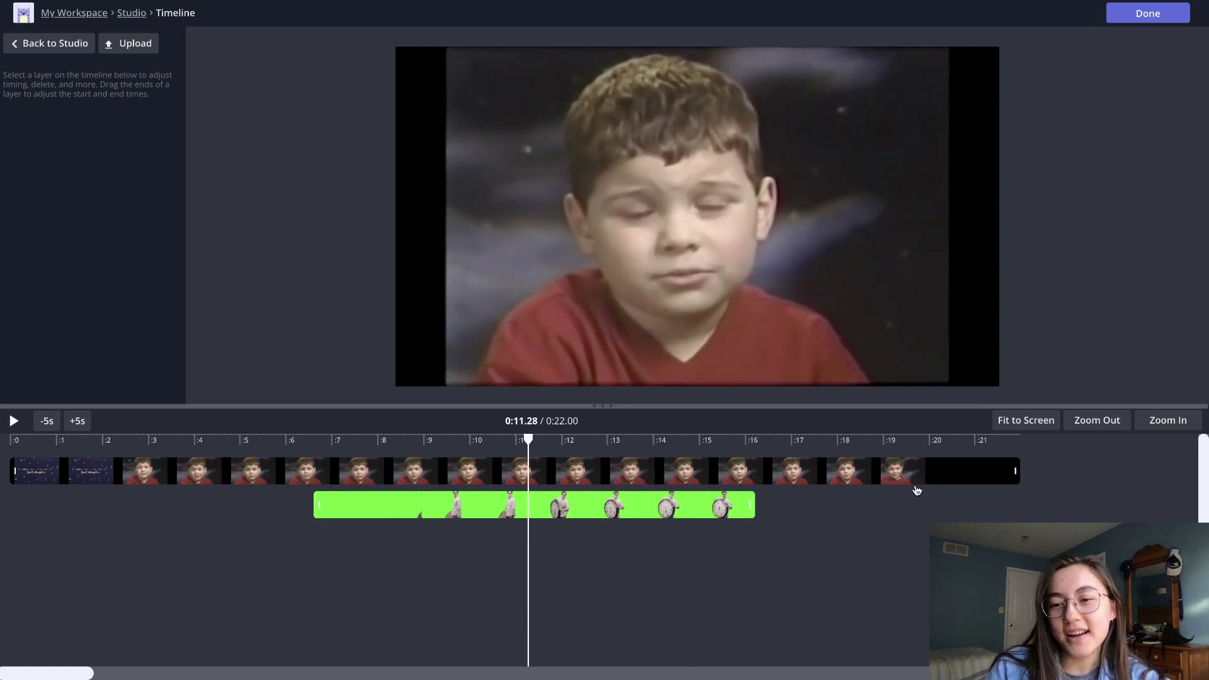
click(1015, 469)
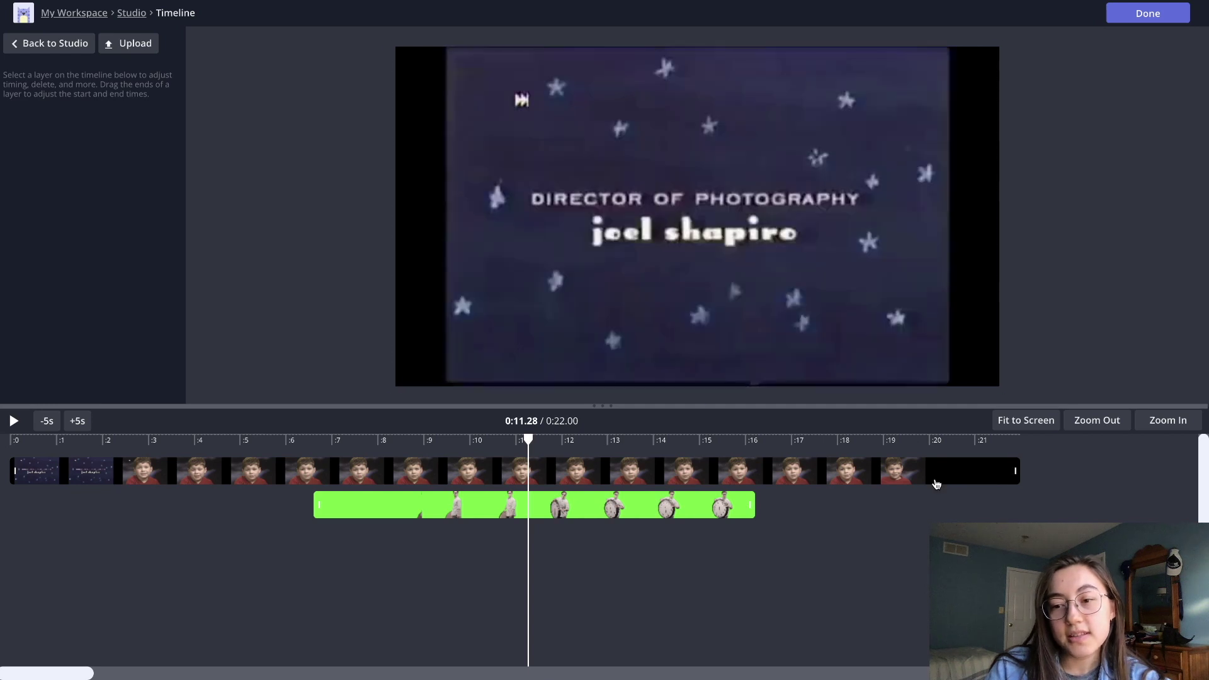
click(732, 440)
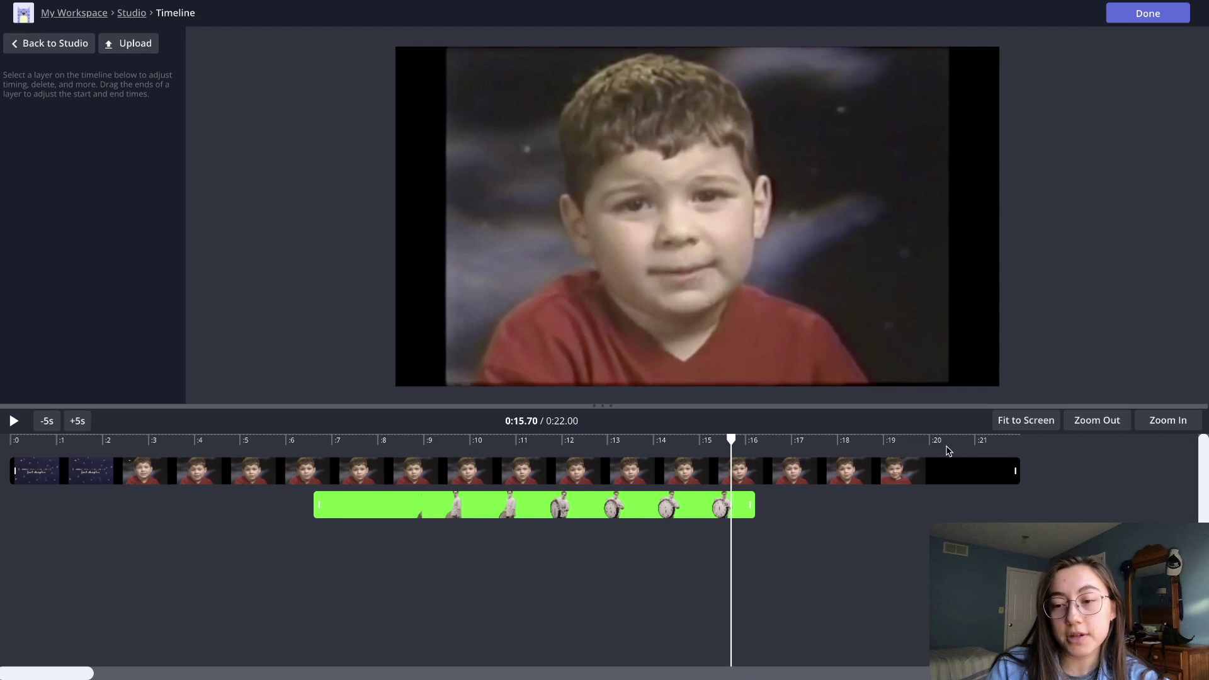
drag(1015, 469, 757, 474)
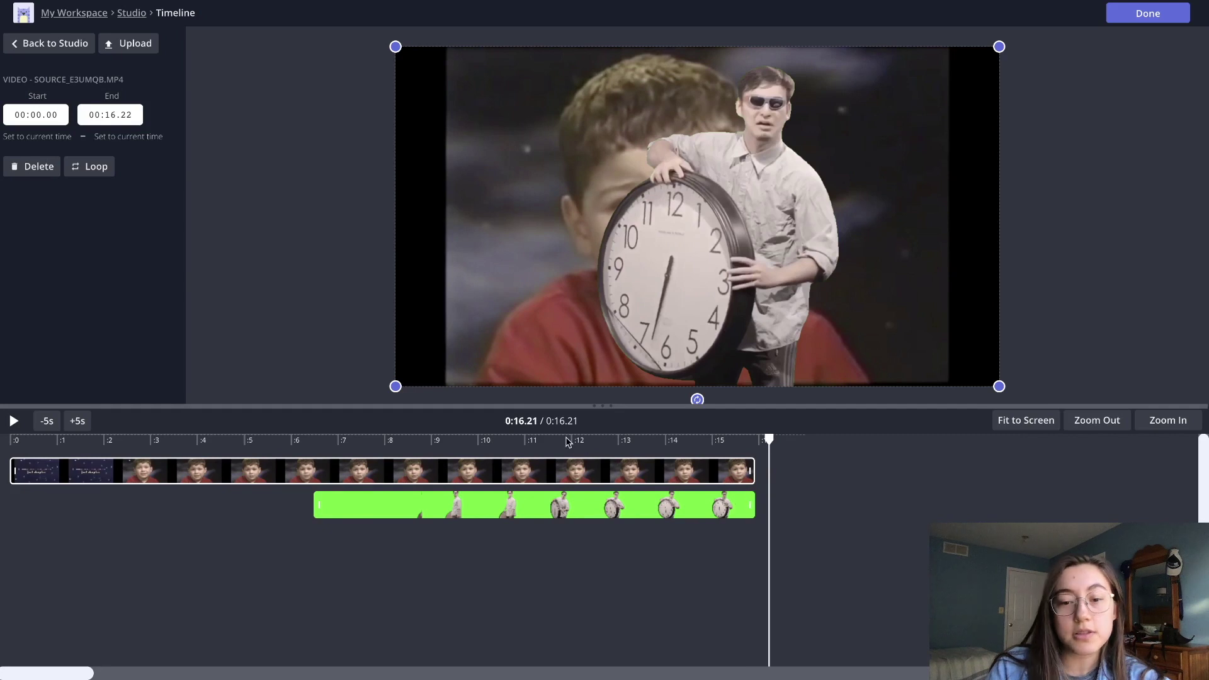
Drag the clock-man overlay right of the boy, preview from 6.5 seconds, and return to Studio.
click(608, 437)
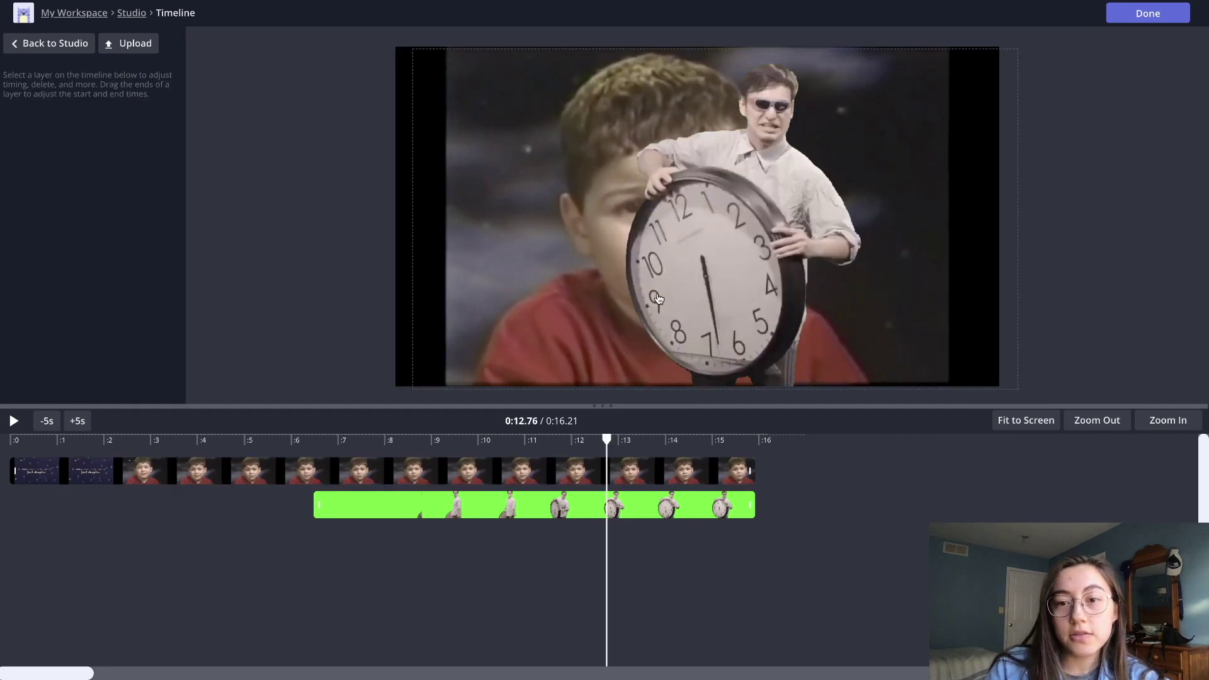
click(653, 500)
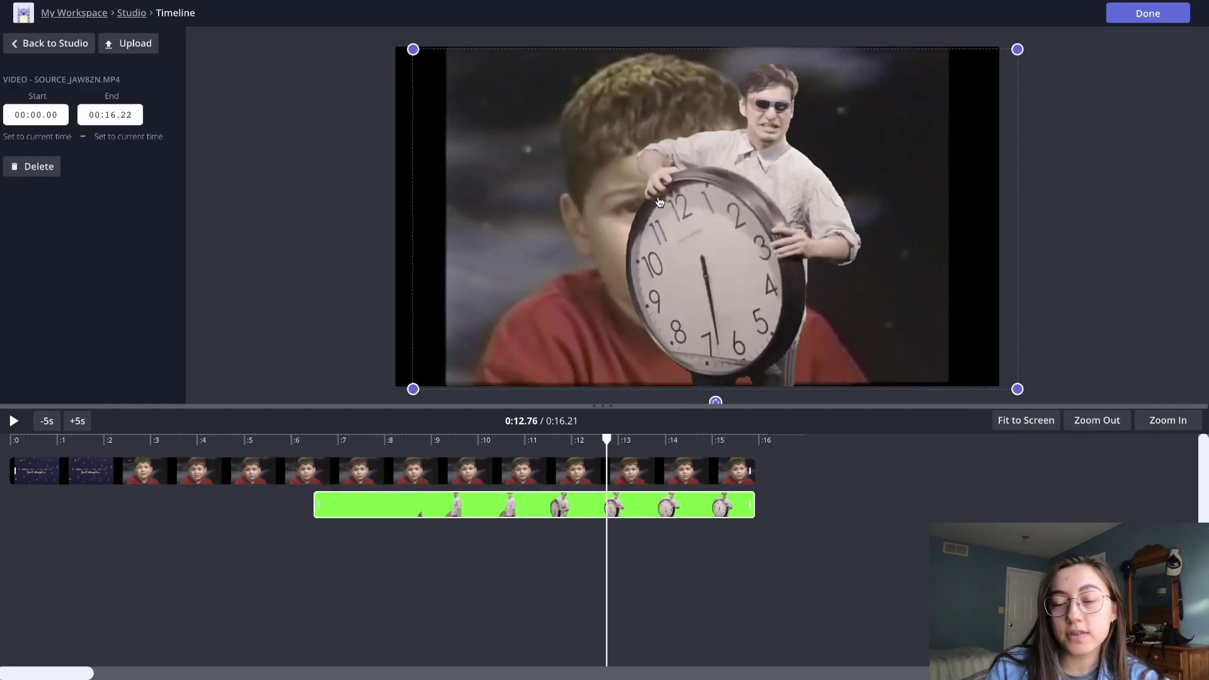
drag(626, 208, 768, 205)
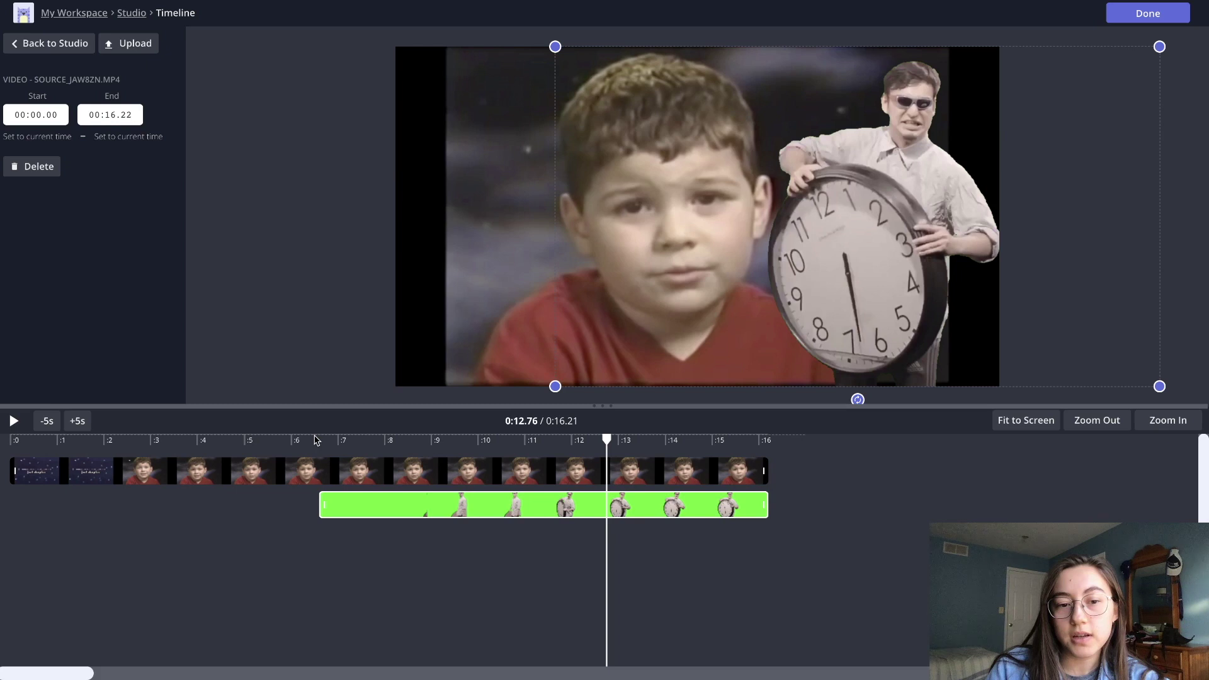
click(316, 439)
click(12, 421)
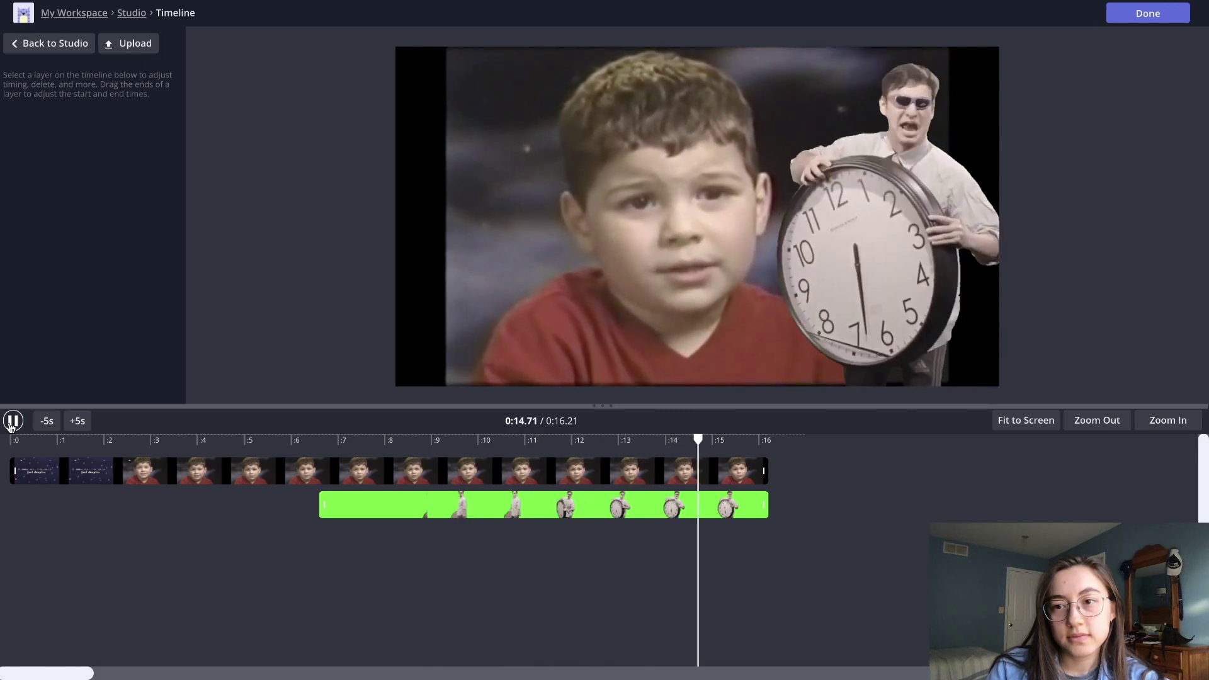
click(12, 421)
click(1131, 17)
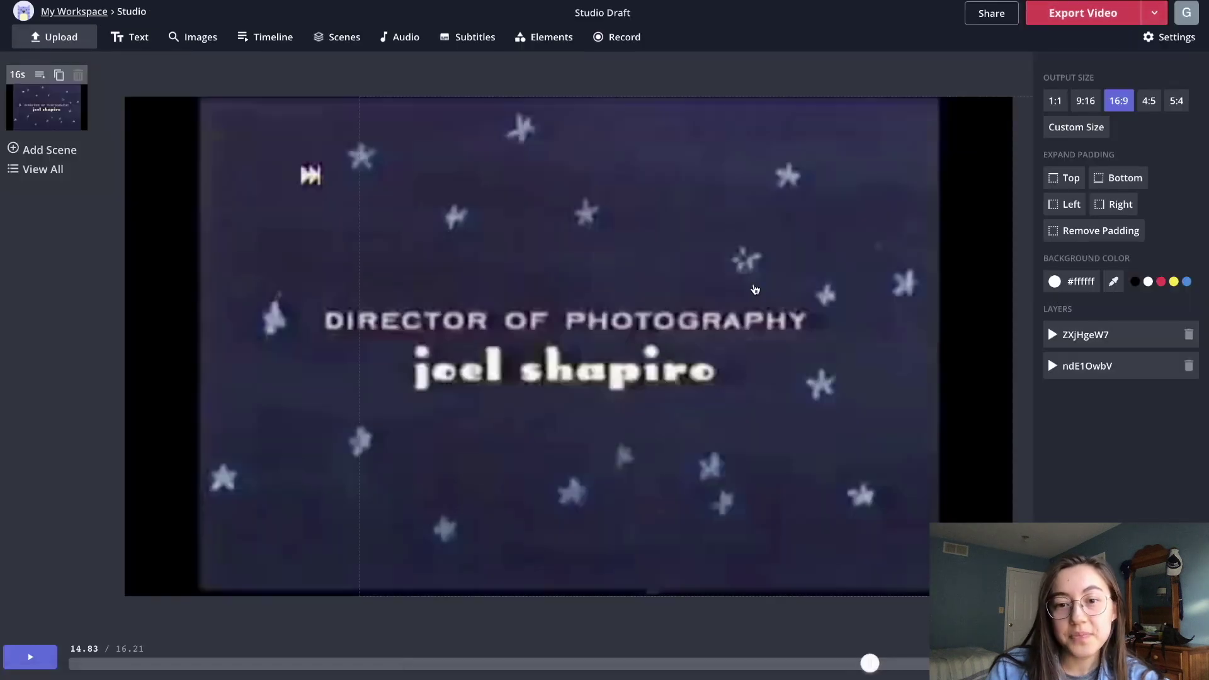
Scrub to a frame with the boy and clock man, test output sizes, and add a text layer.
drag(709, 661, 833, 662)
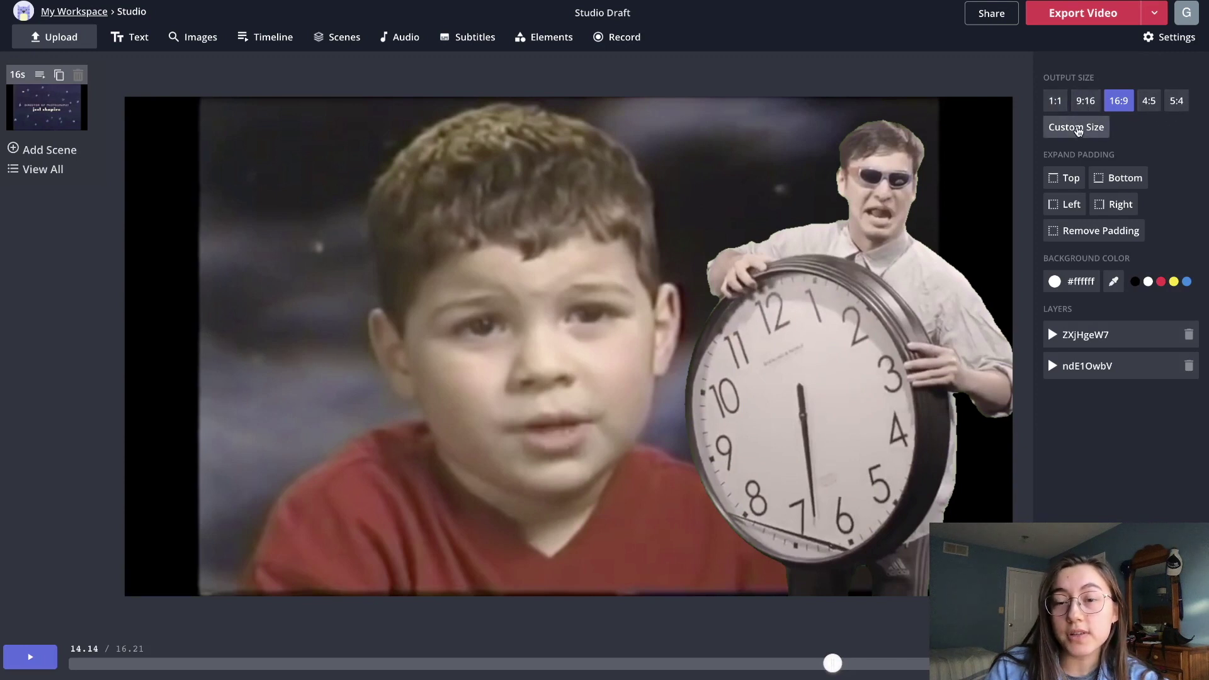
click(1056, 103)
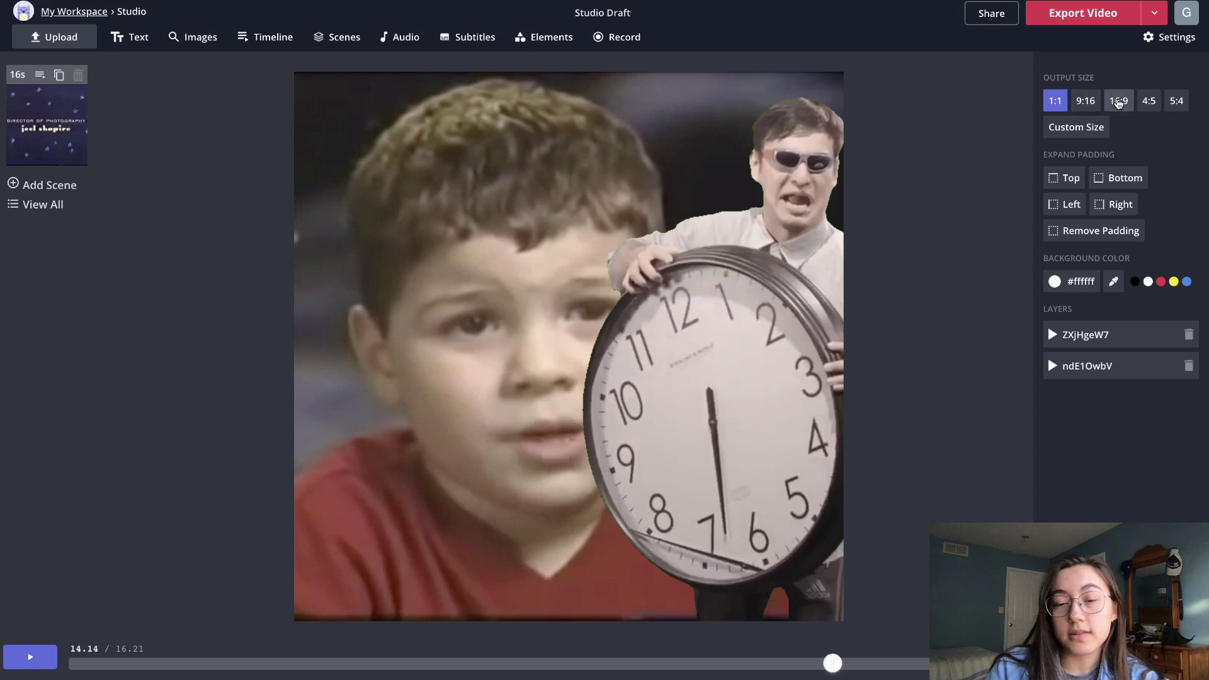
click(1118, 101)
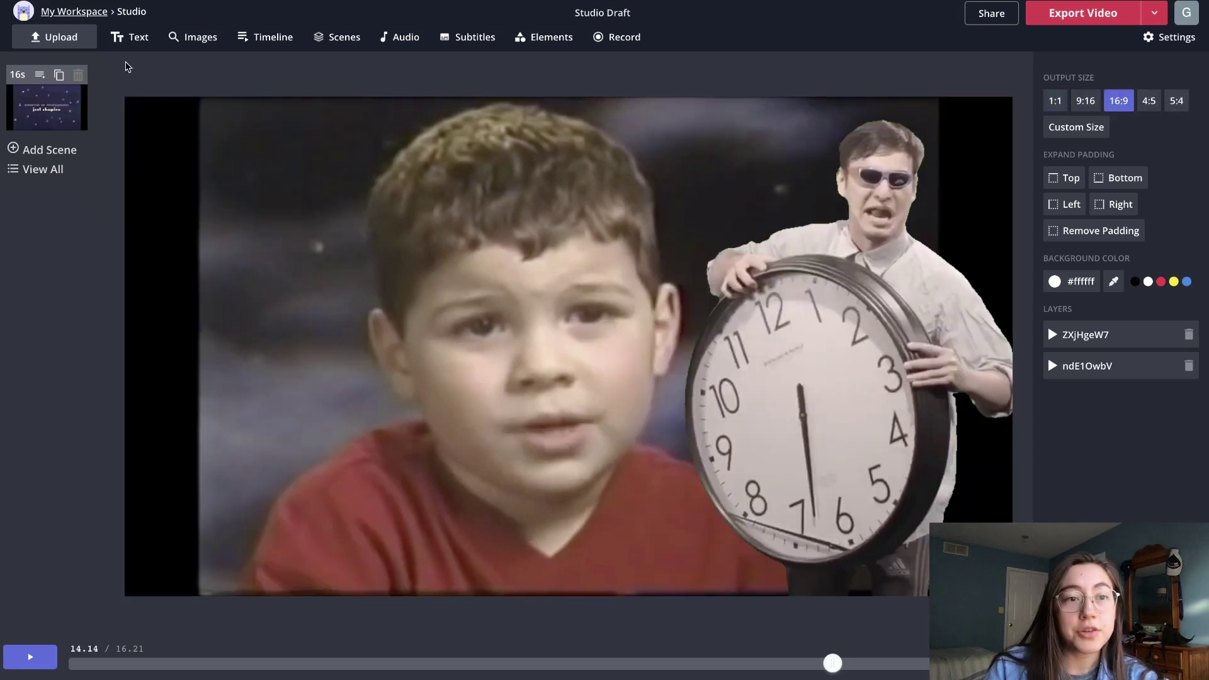
click(134, 39)
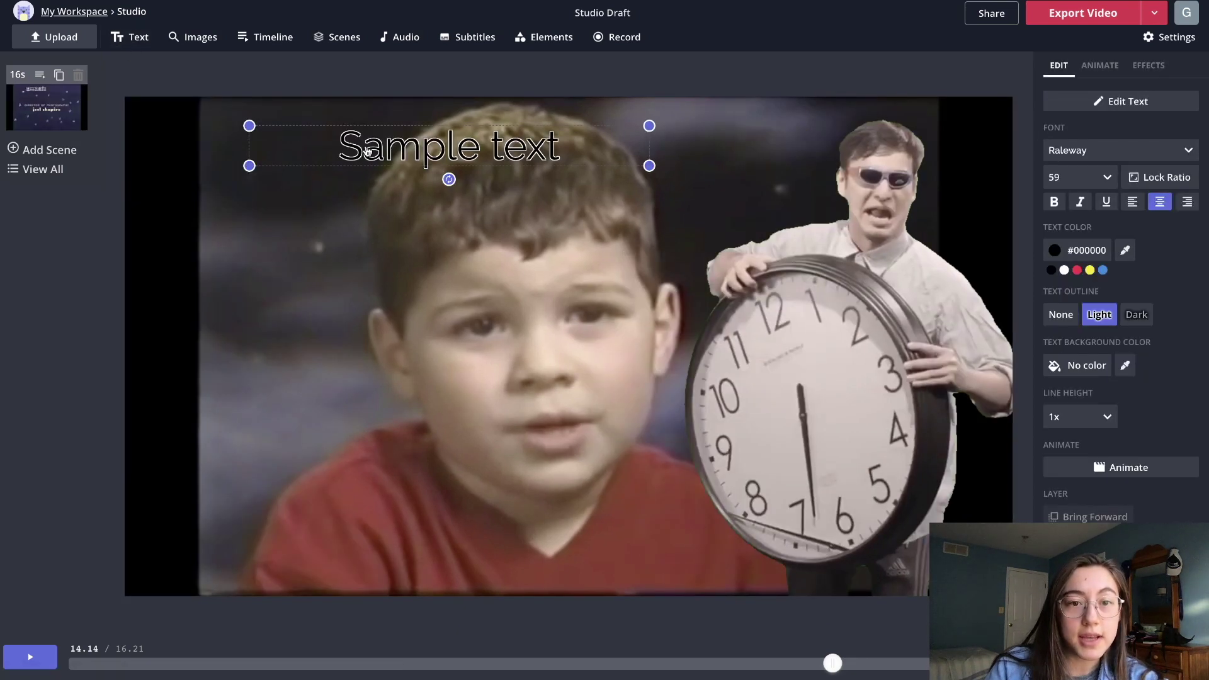
click(255, 232)
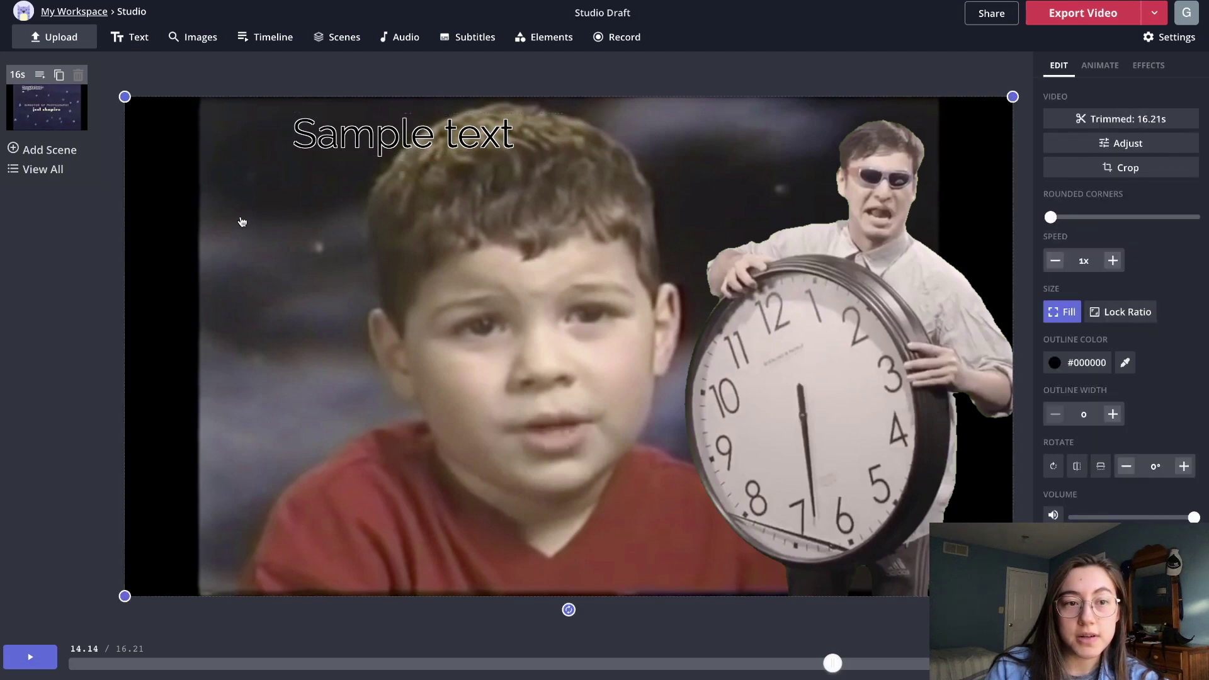
click(355, 92)
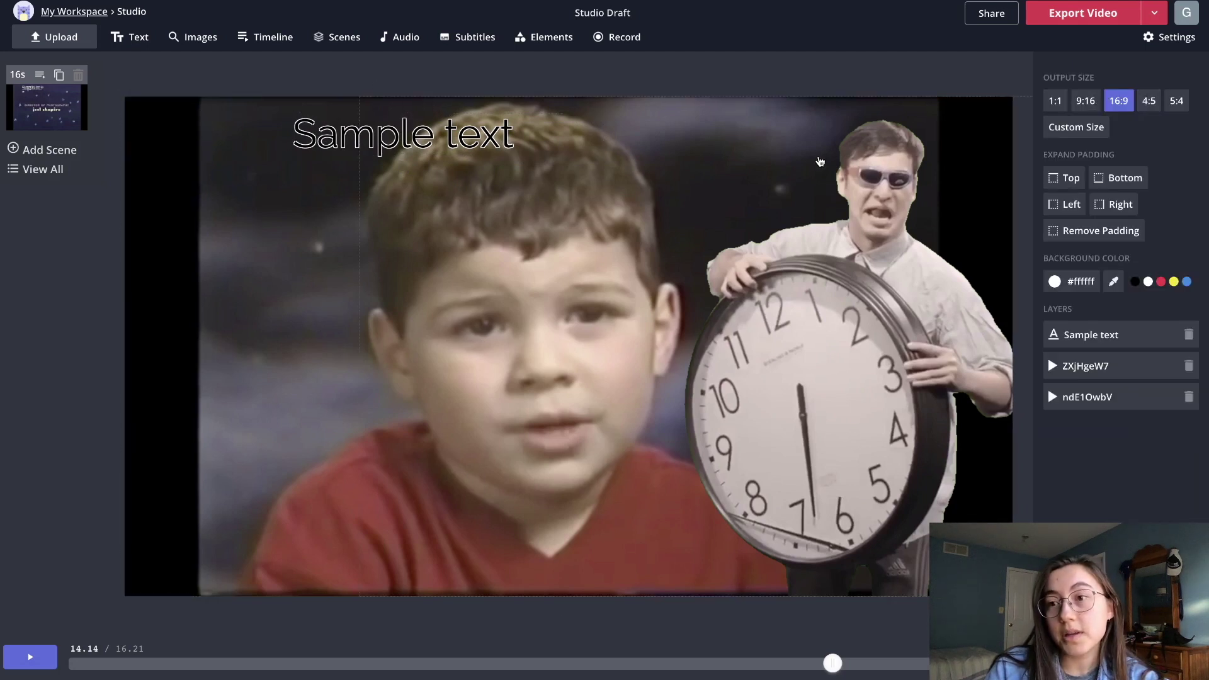
Set the frame to 5:4 and shrink the boy video to leave a white band above.
click(1175, 105)
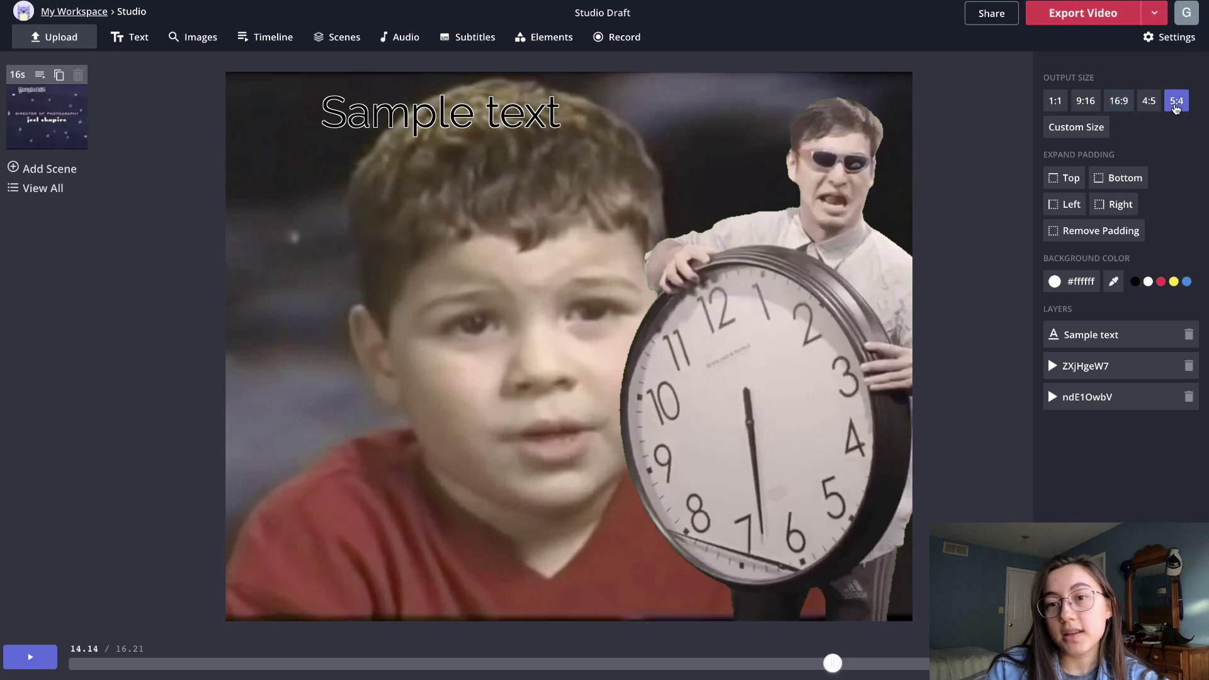
click(611, 223)
drag(228, 75, 226, 210)
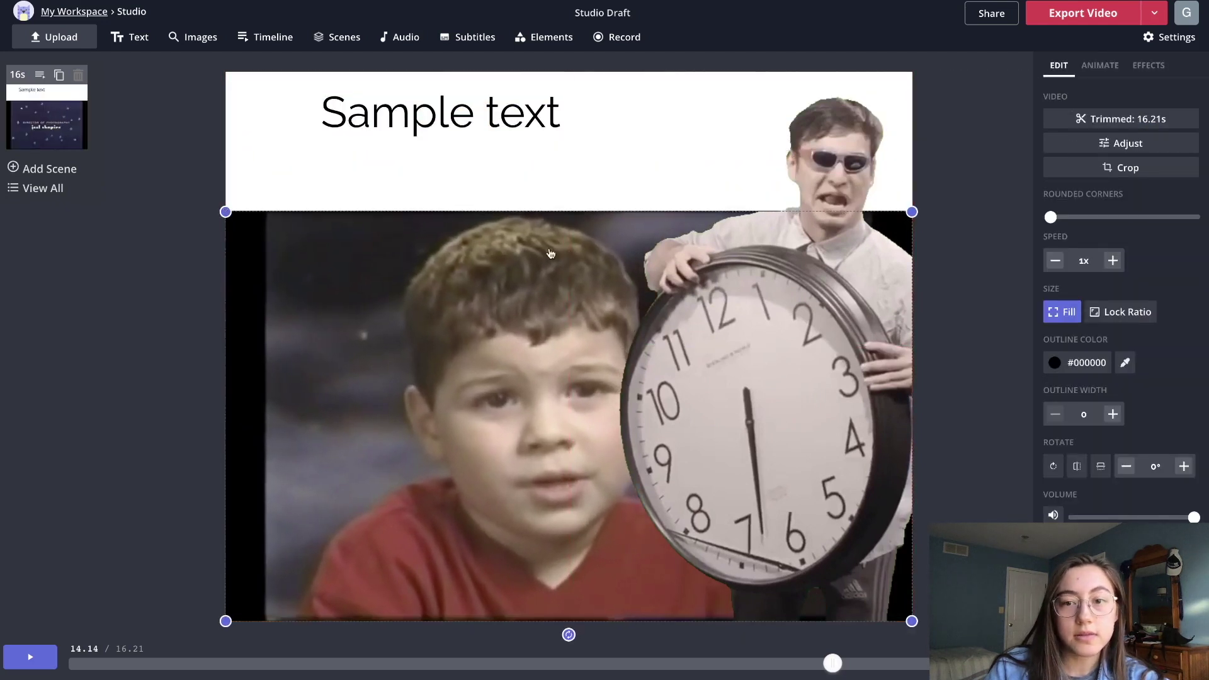
Replace the placeholder text with the bold caption 'IT'S TIME TO STOP OK'.
click(390, 116)
double_click(389, 115)
key(ctrl+a)
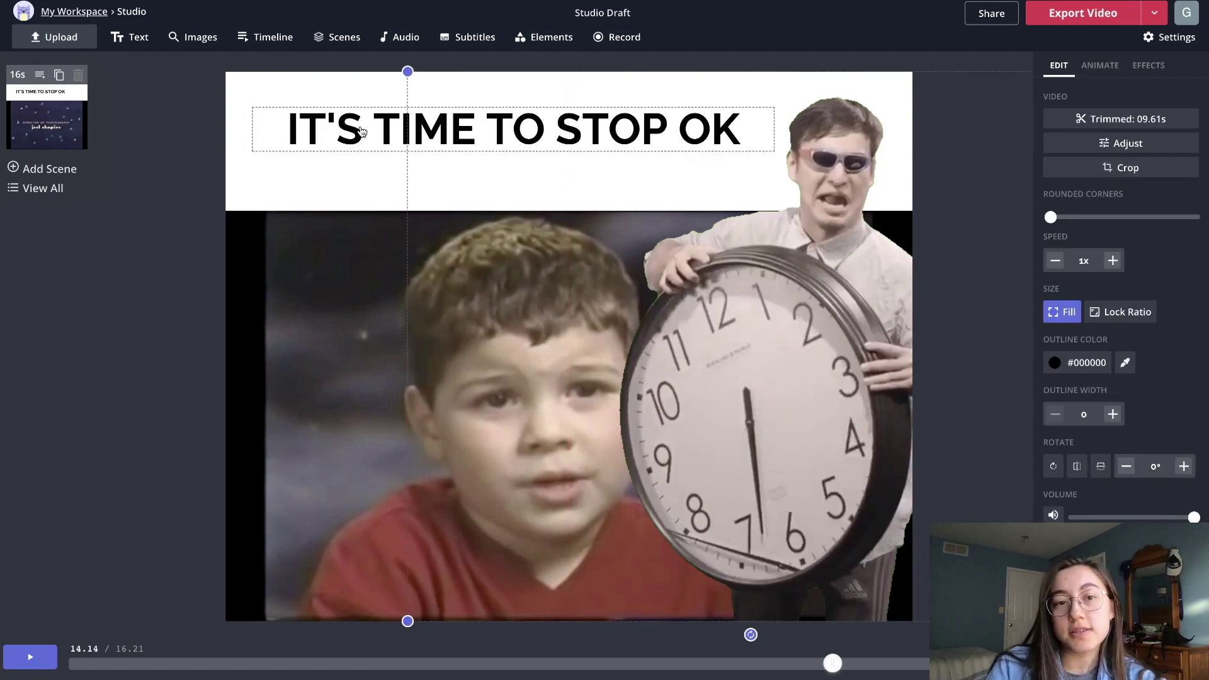
click(351, 130)
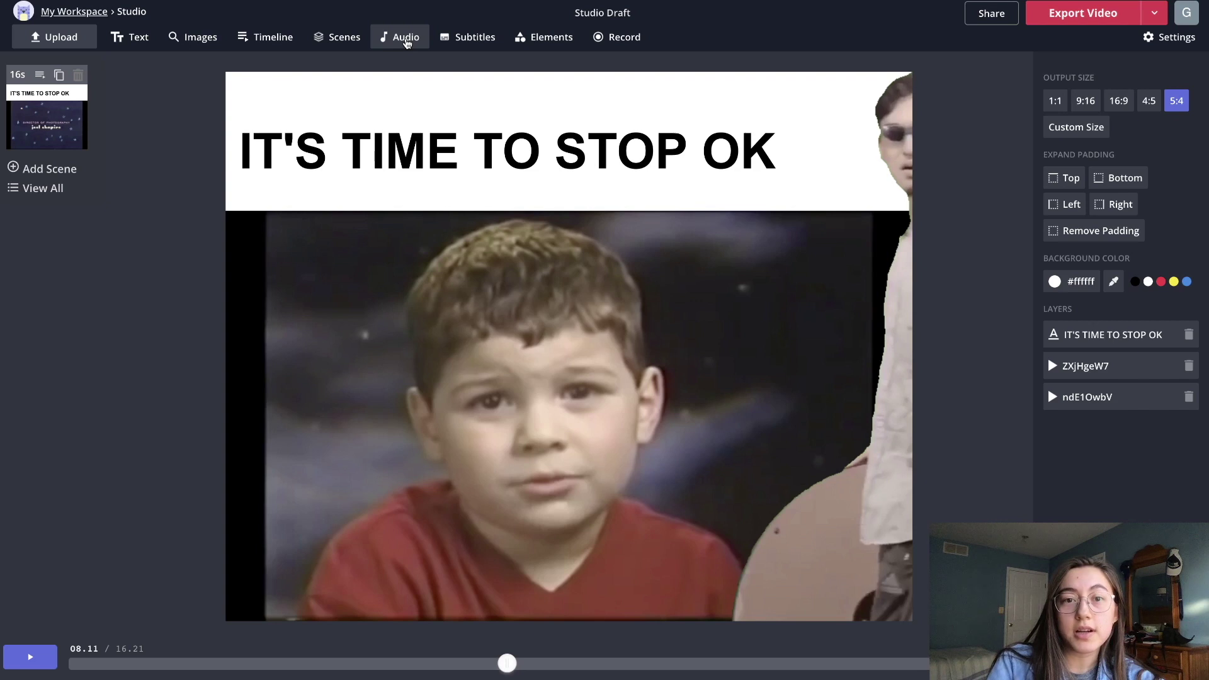
Skip adding audio, check the caption and clock man near 11 seconds, and export the video.
click(404, 39)
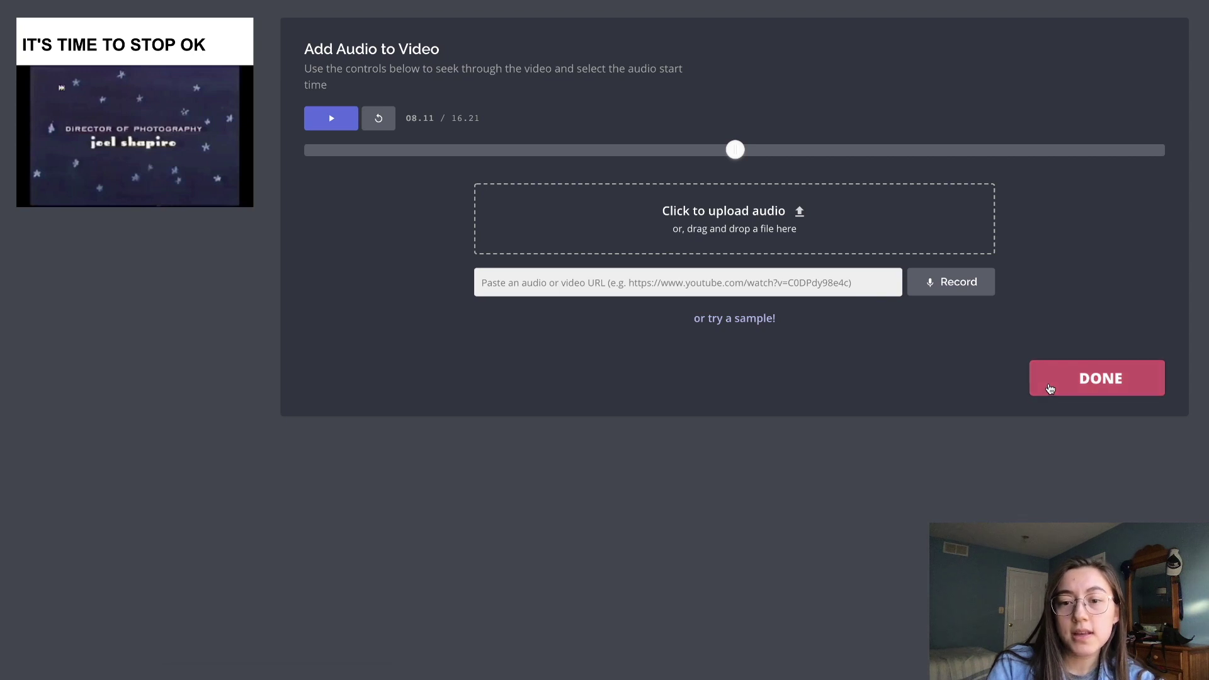
click(1098, 378)
click(284, 158)
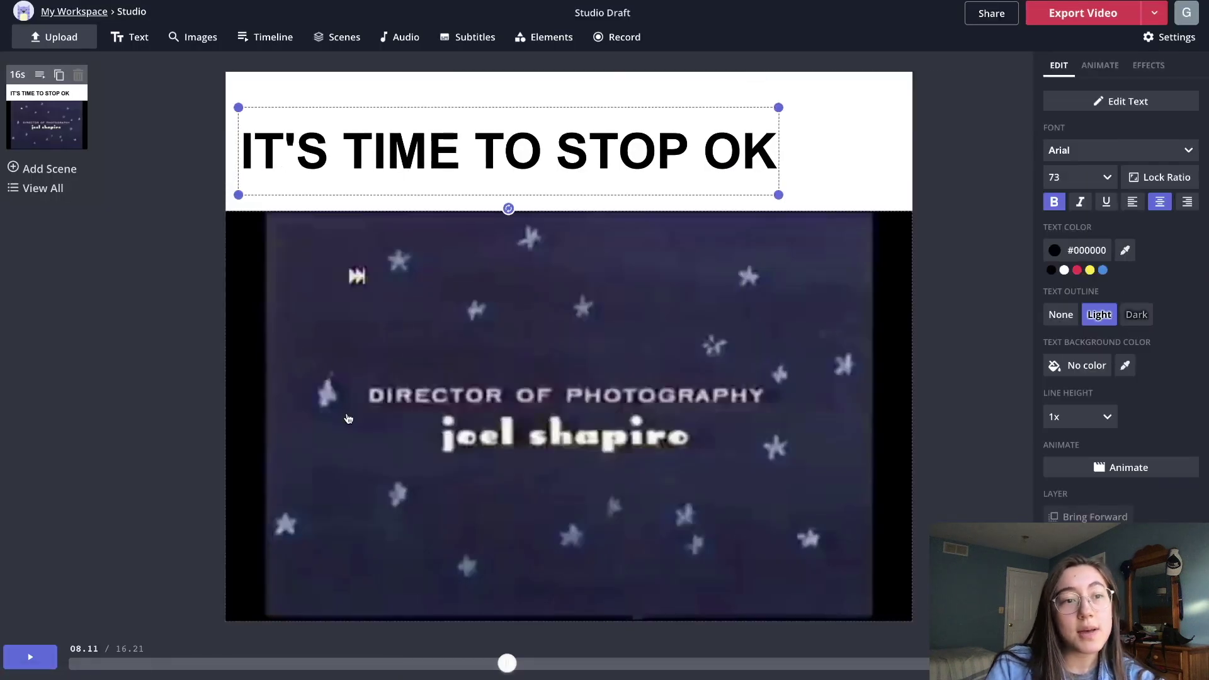
click(594, 667)
click(671, 666)
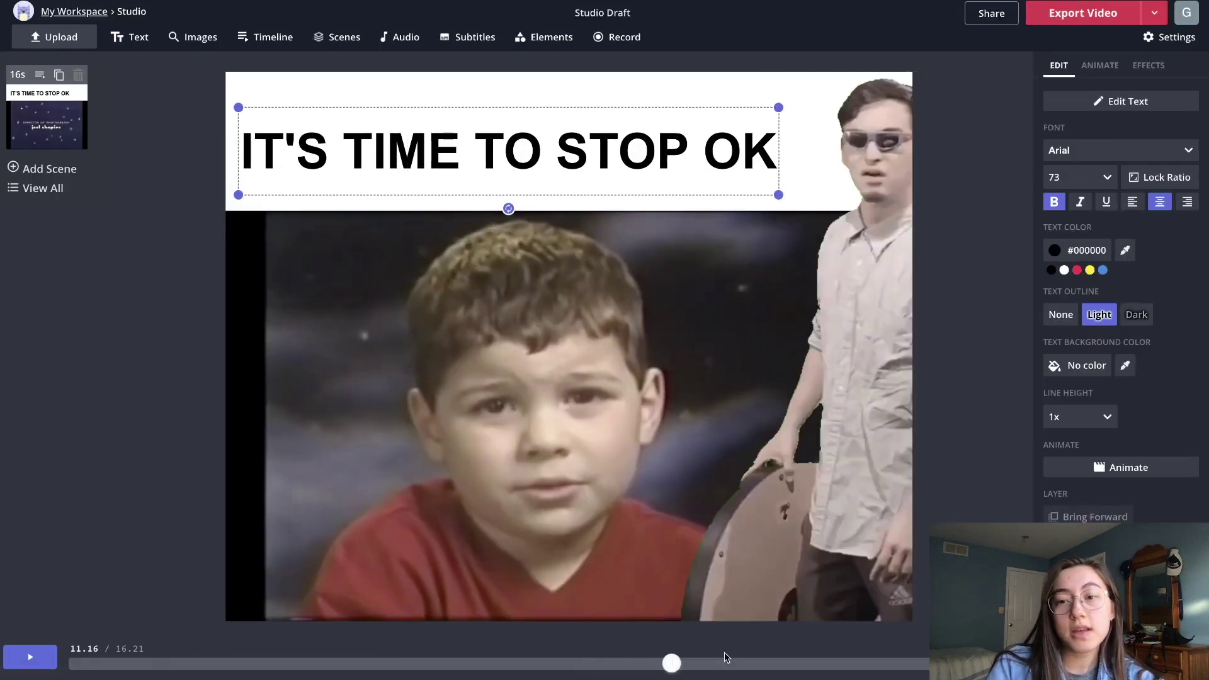
click(1076, 17)
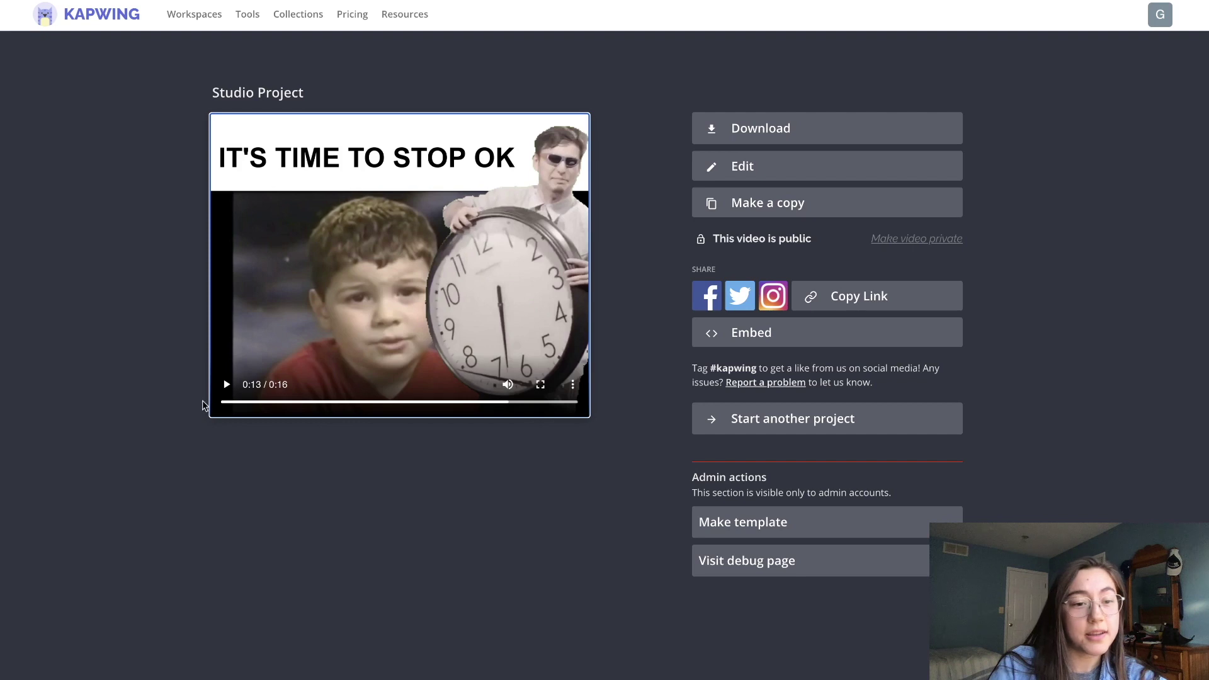
drag(231, 403, 268, 403)
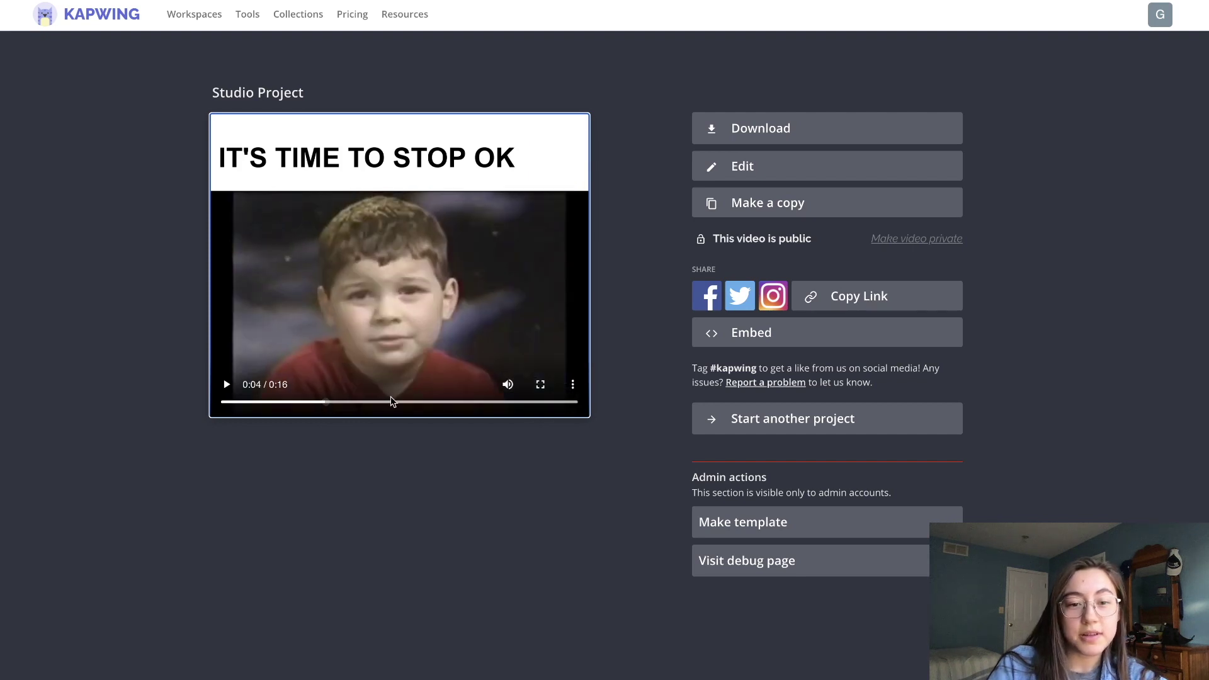
Preview the exported 16-second video at about 11 seconds, then download it as an MP4.
click(459, 401)
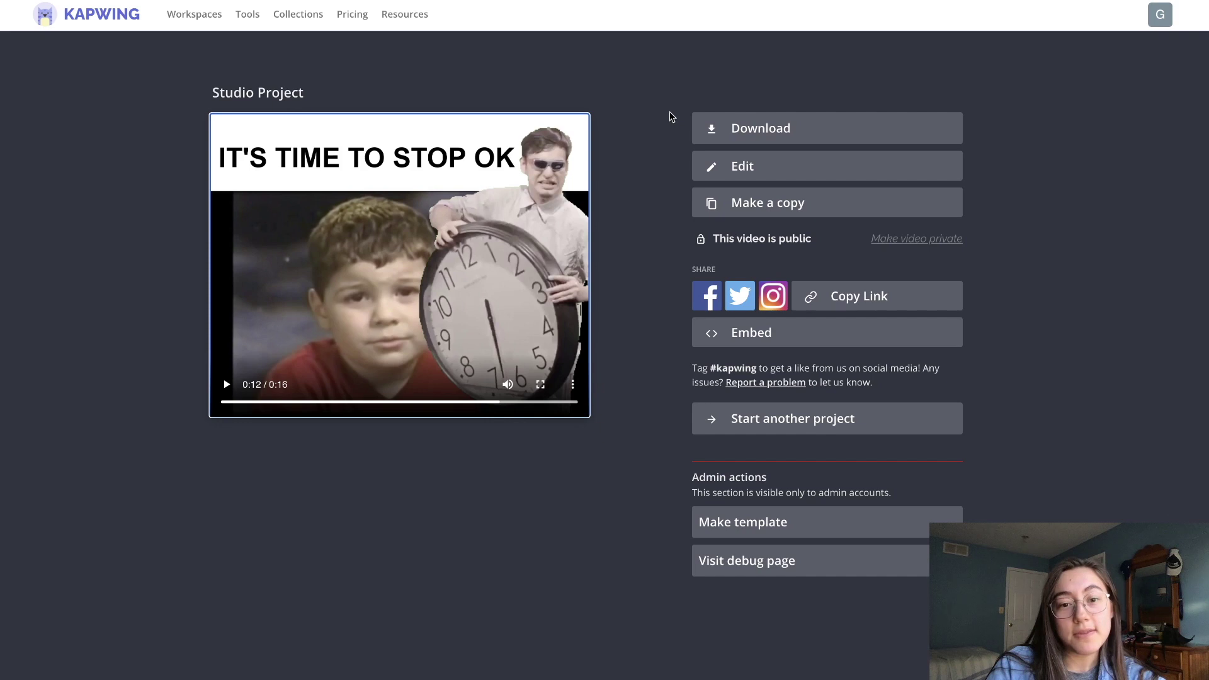
click(822, 127)
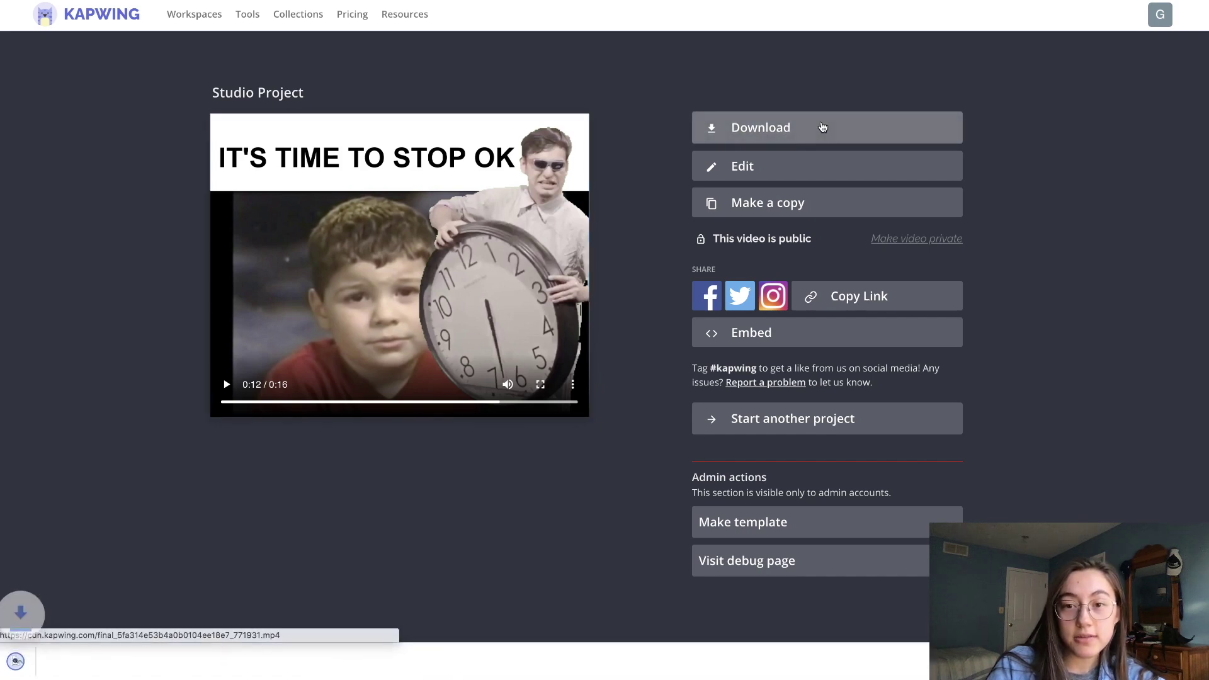